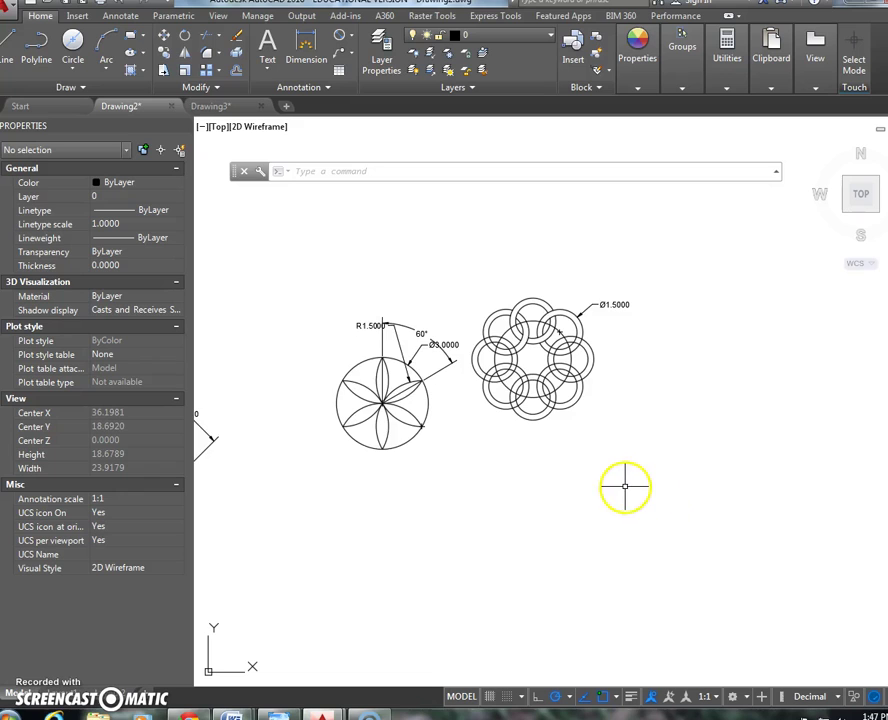
# Draw a 2.5-diameter circle in the empty space below the existing rosette and ring patterns.
pyautogui.moveTo(622, 482); pyautogui.dragTo(604, 412, button='middle')
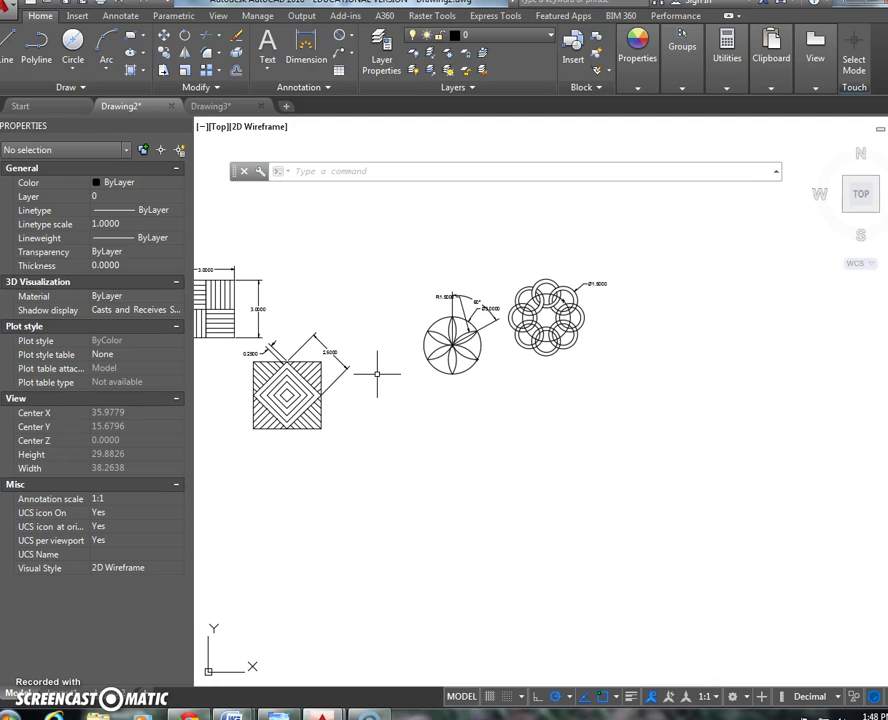
pyautogui.scroll(-2, 569, 365)
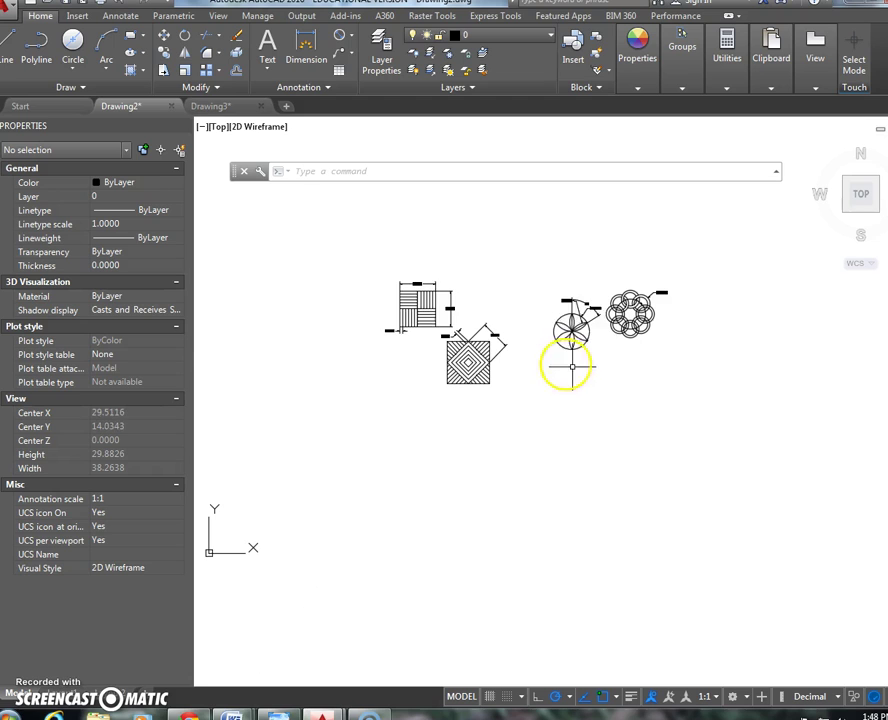
pyautogui.moveTo(540, 376); pyautogui.dragTo(516, 350, button='middle')
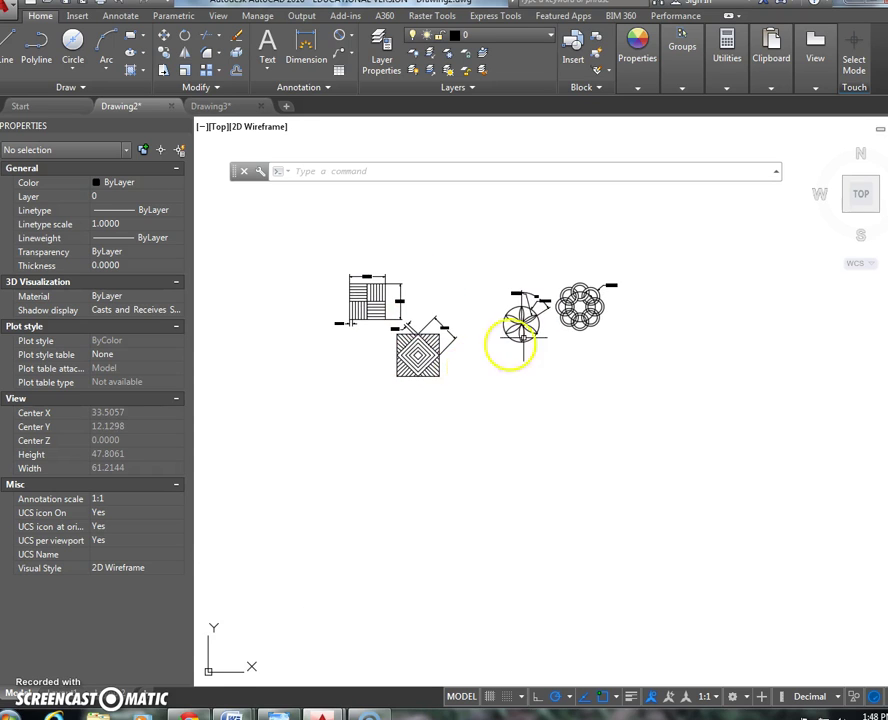
pyautogui.scroll(2, 584, 310)
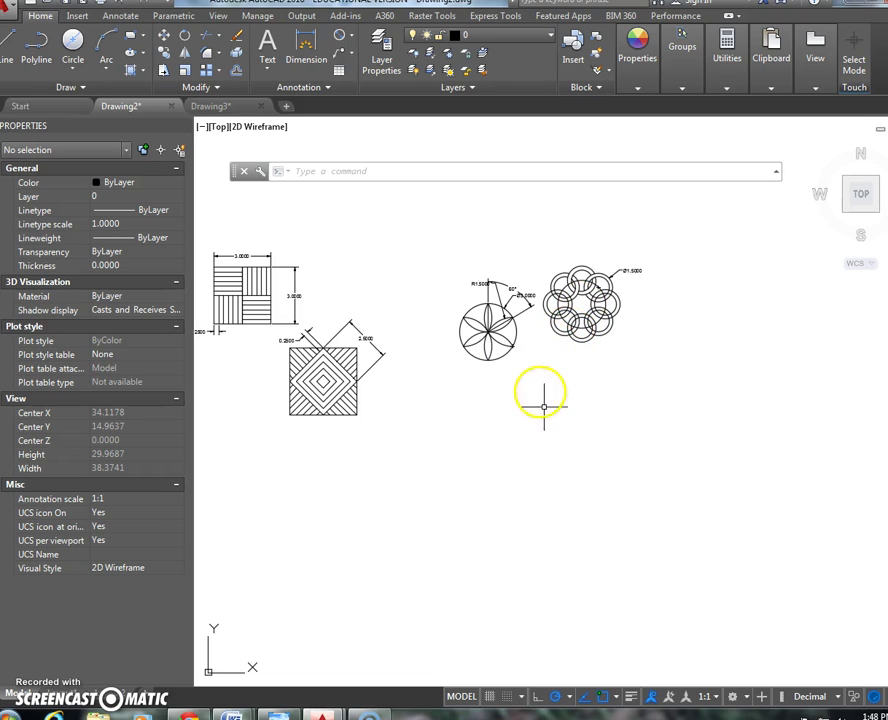
pyautogui.scroll(2, 584, 331)
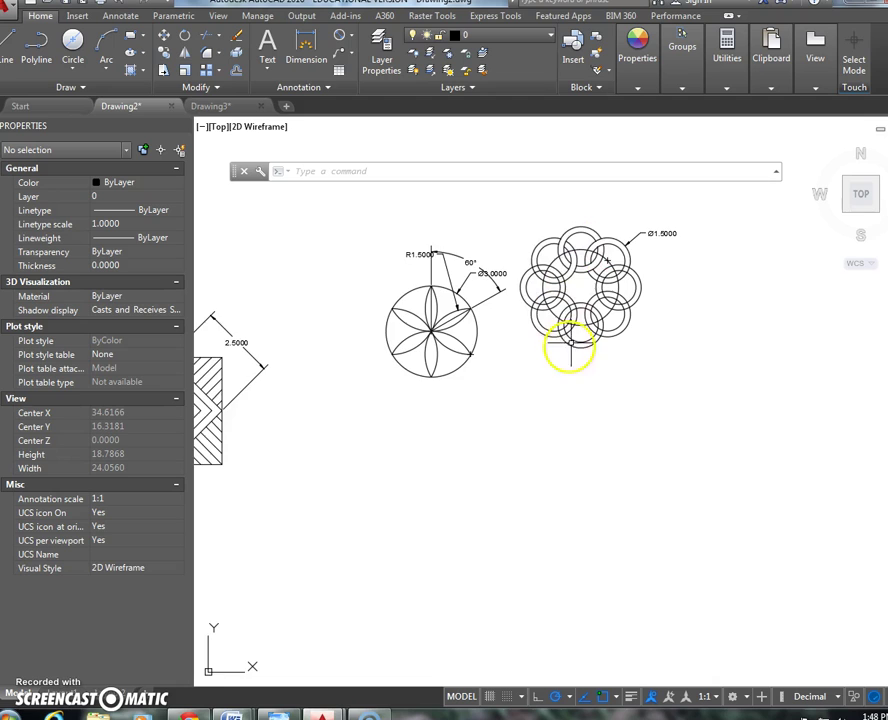
pyautogui.moveTo(569, 341); pyautogui.dragTo(469, 336, button='middle')
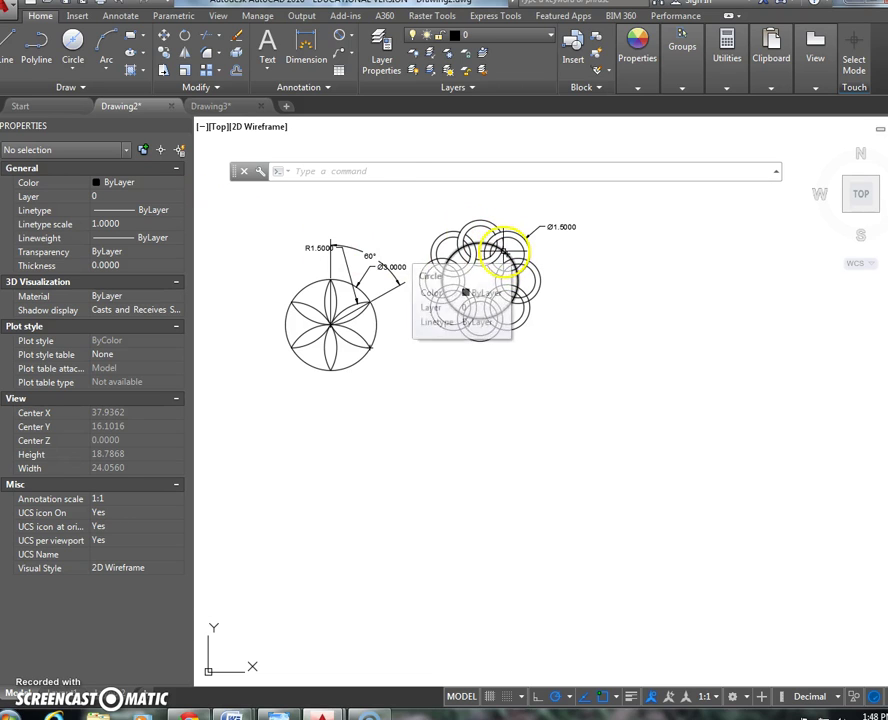
pyautogui.click(76, 40)
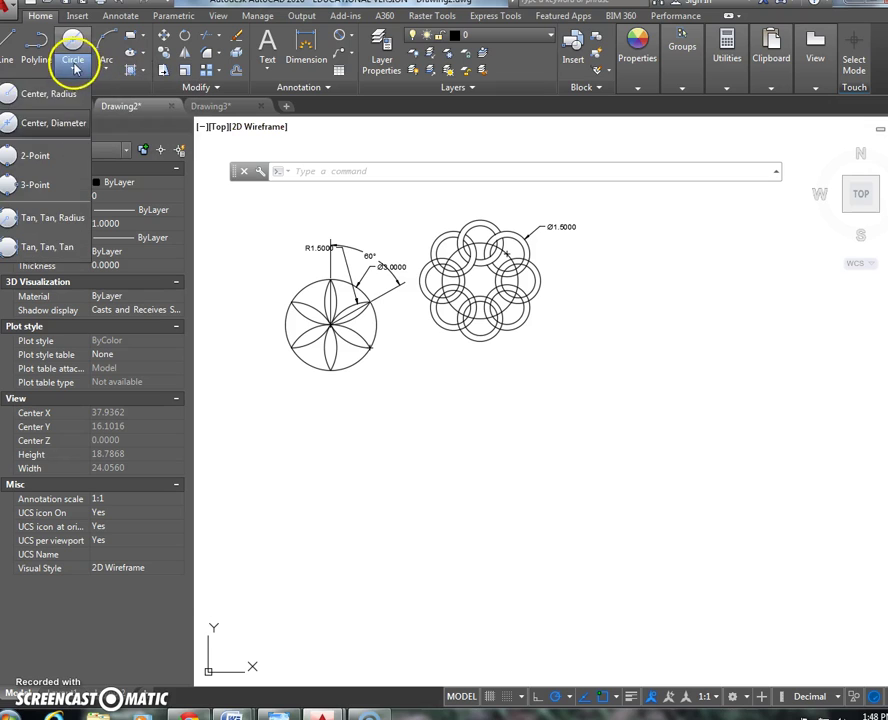
pyautogui.click(56, 122)
pyautogui.click(517, 480)
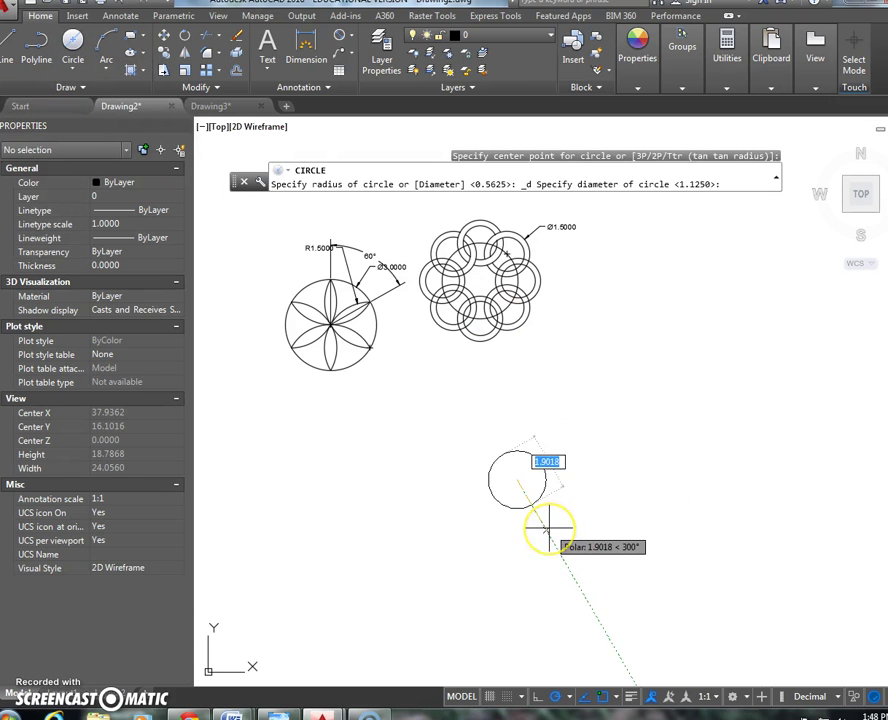
pyautogui.write('2.5')
pyautogui.press('Return')
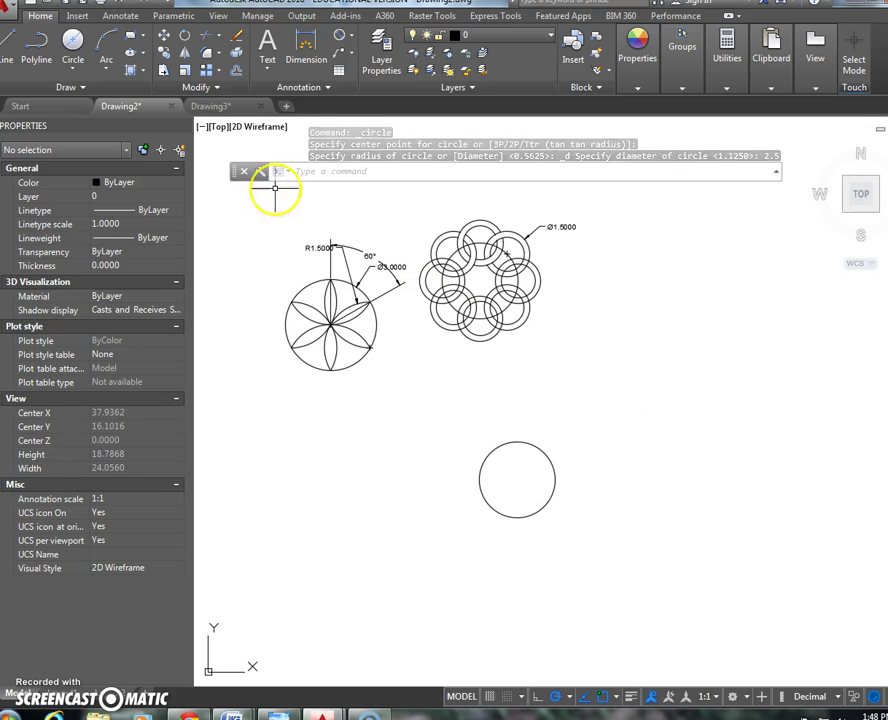
pyautogui.click(73, 45)
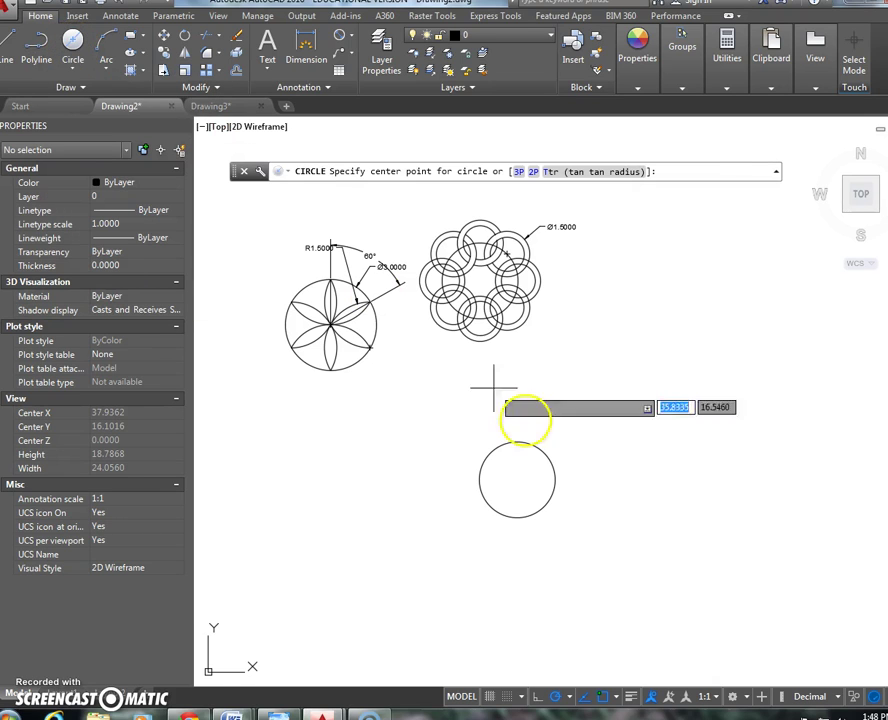
# Draw concentric 1.12 and 1.5 diameter circles centred on the 2.5 circle's right quadrant.
pyautogui.click(555, 480)
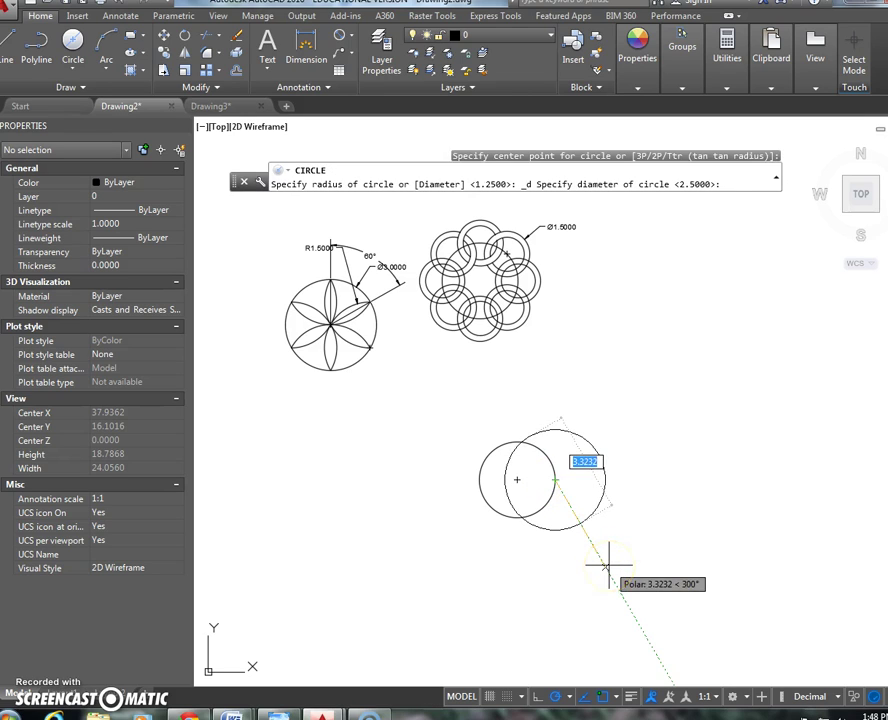
pyautogui.write('1.12')
pyautogui.press('Return')
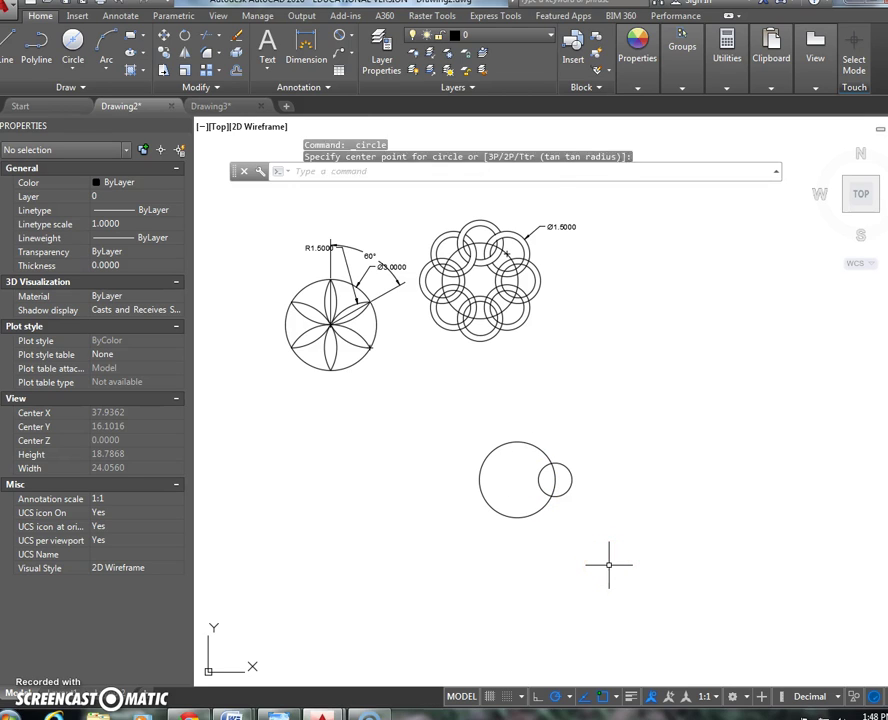
pyautogui.press('Return')
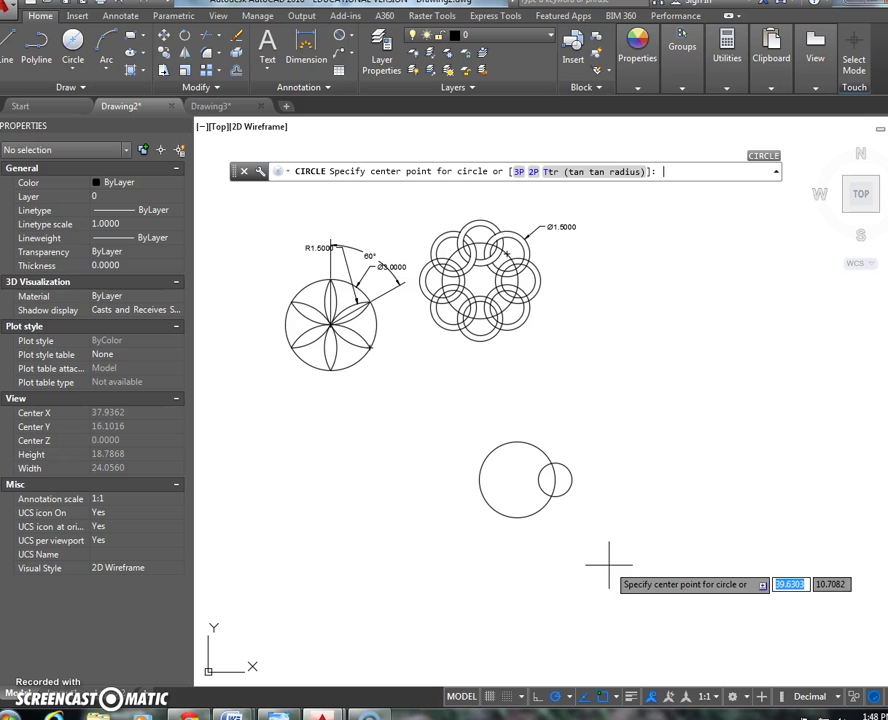
pyautogui.click(80, 45)
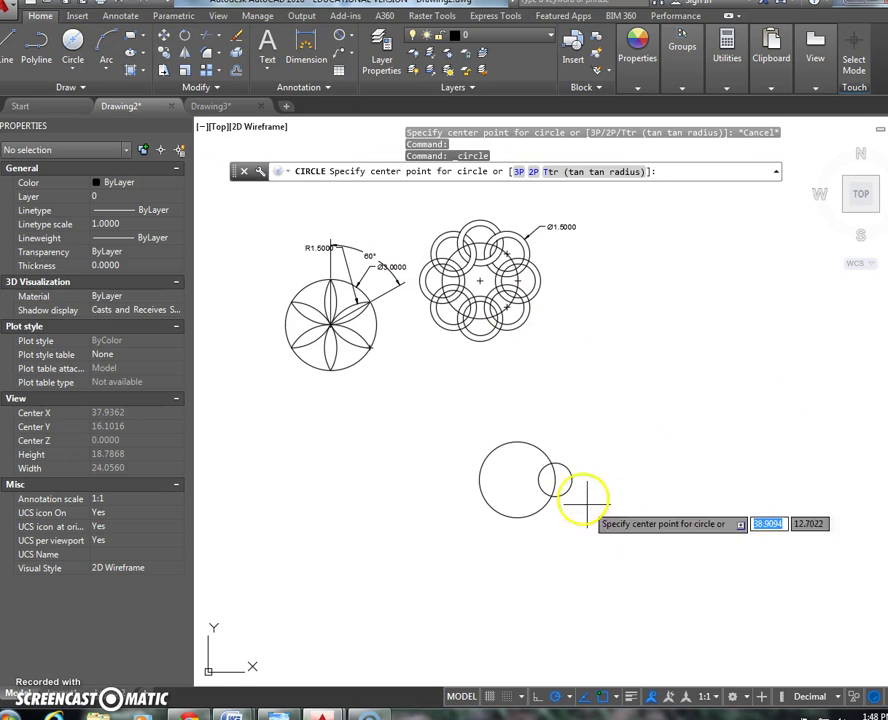
pyautogui.click(555, 480)
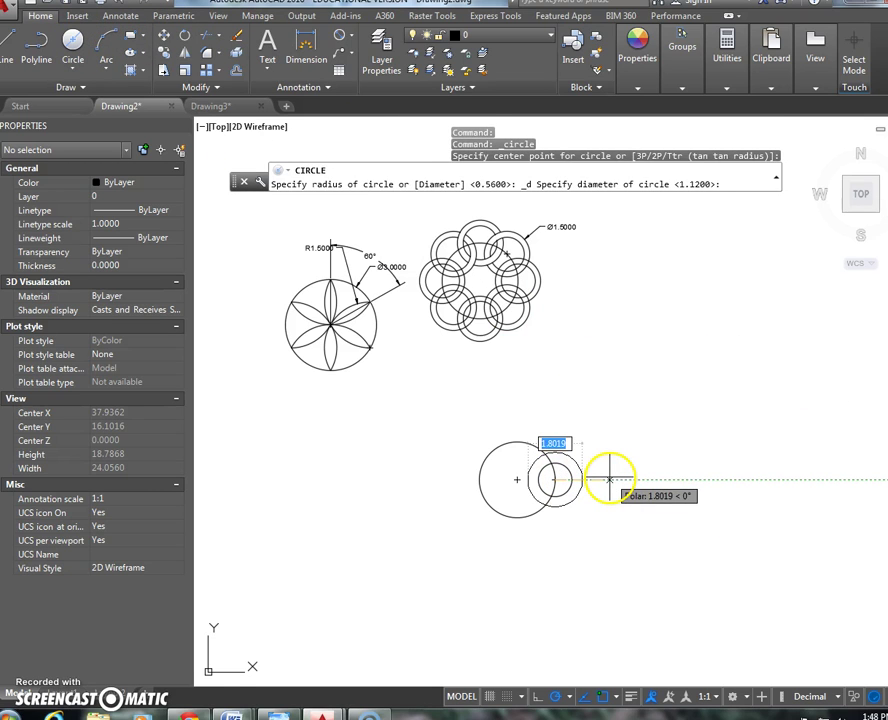
pyautogui.write('1.5')
pyautogui.press('Return')
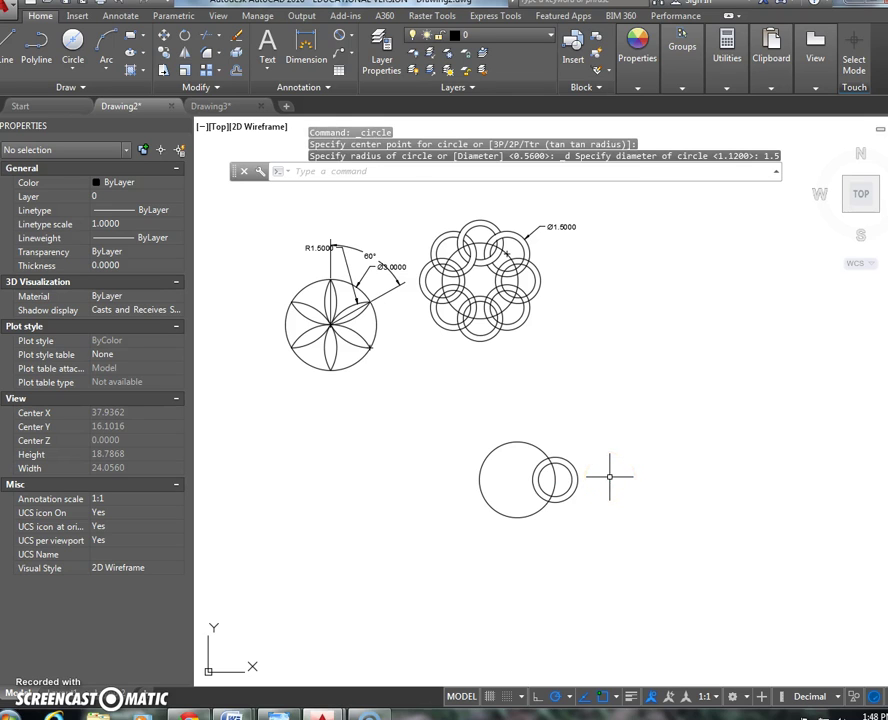
pyautogui.scroll(2, 569, 482)
pyautogui.moveTo(571, 474); pyautogui.dragTo(585, 432, button='middle')
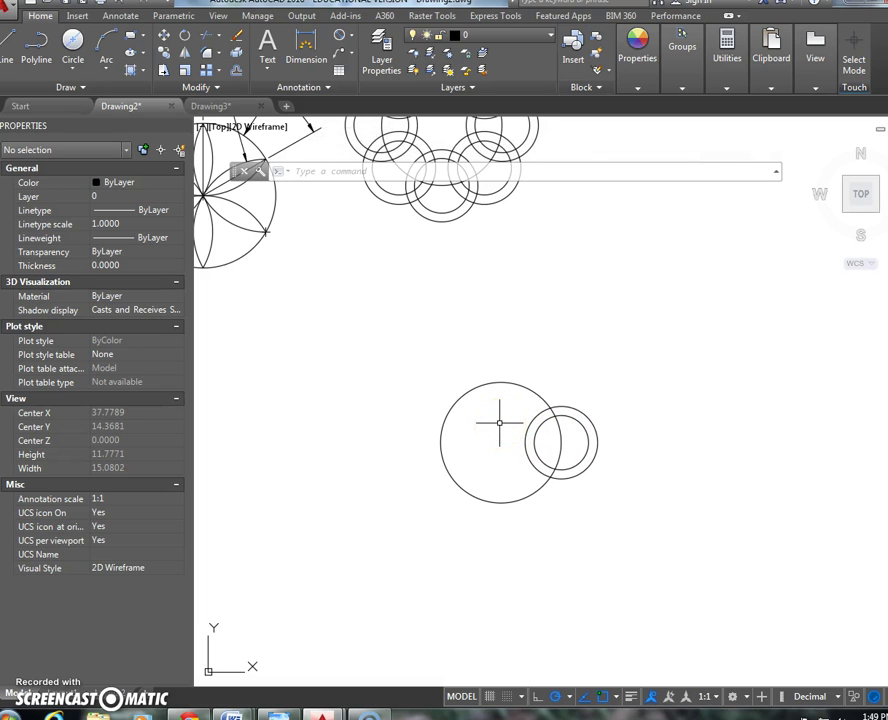
# Polar-array the 1.12/1.5 circle pair 8 times around the 2.5 circle's centre.
pyautogui.press('Return')
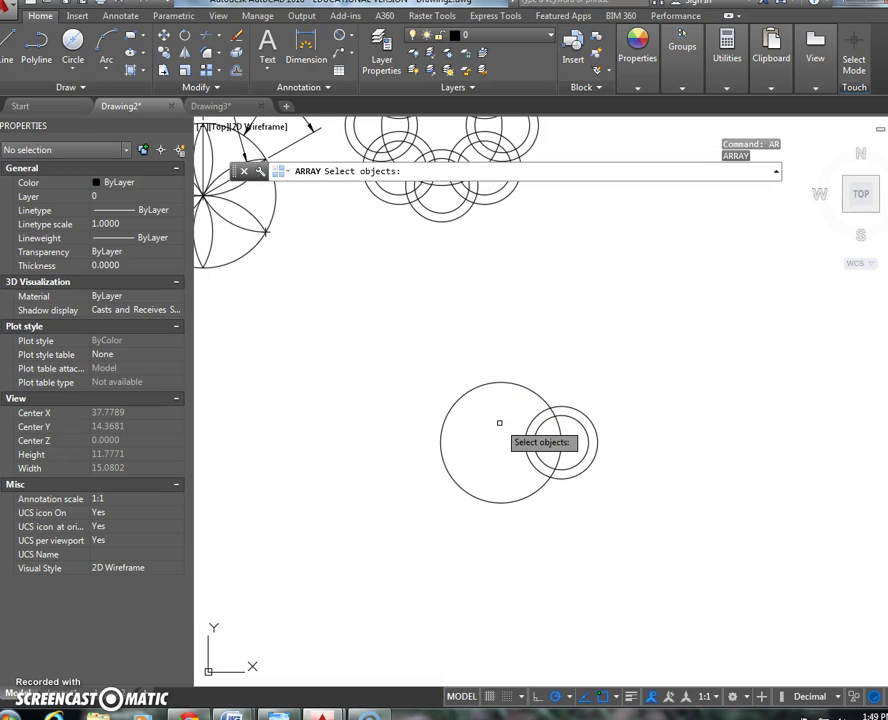
pyautogui.click(531, 430)
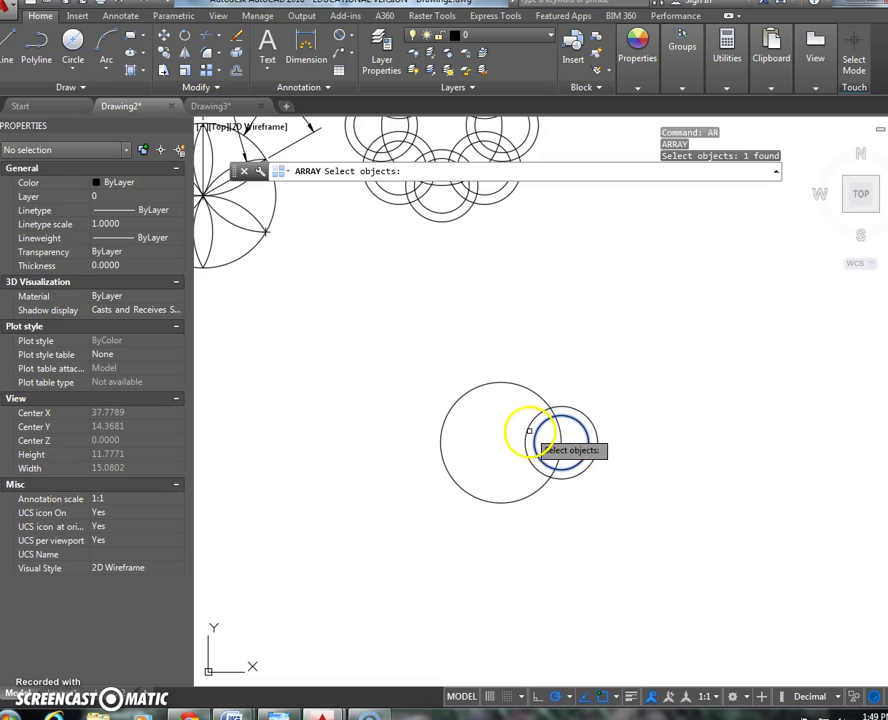
pyautogui.click(528, 428)
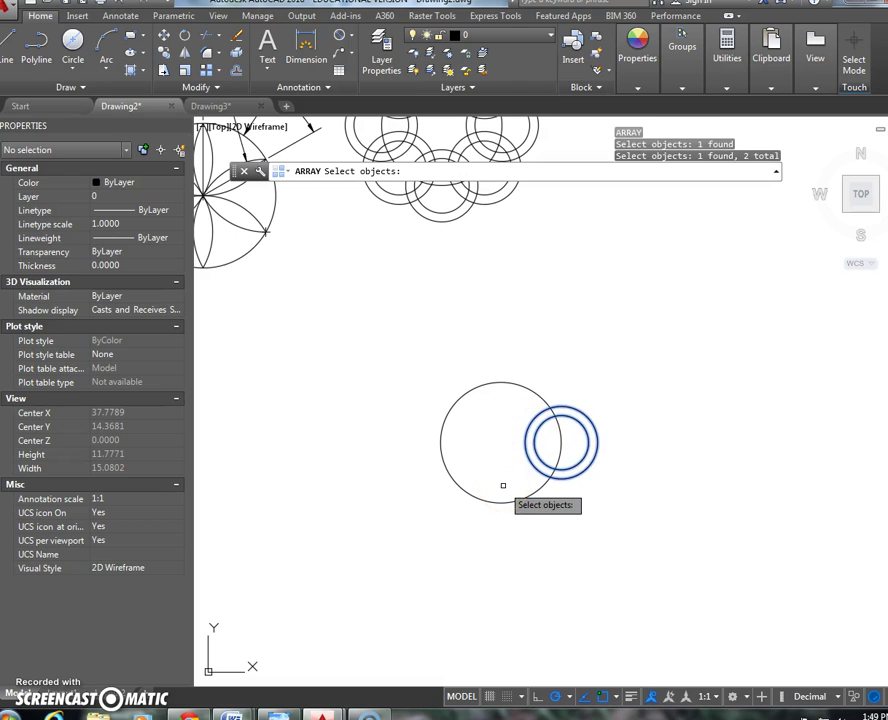
pyautogui.press('Return')
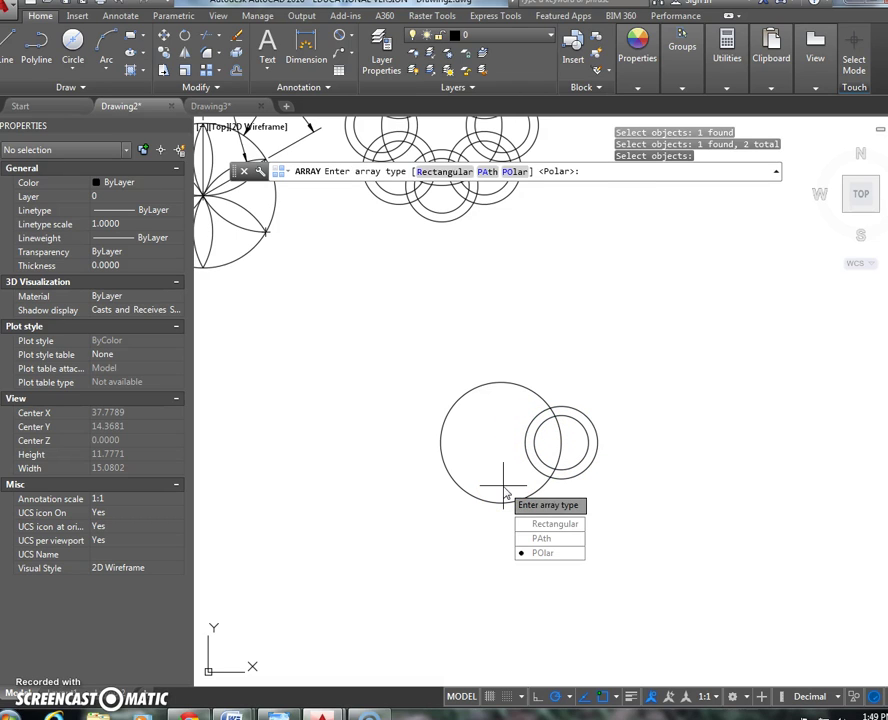
pyautogui.click(547, 553)
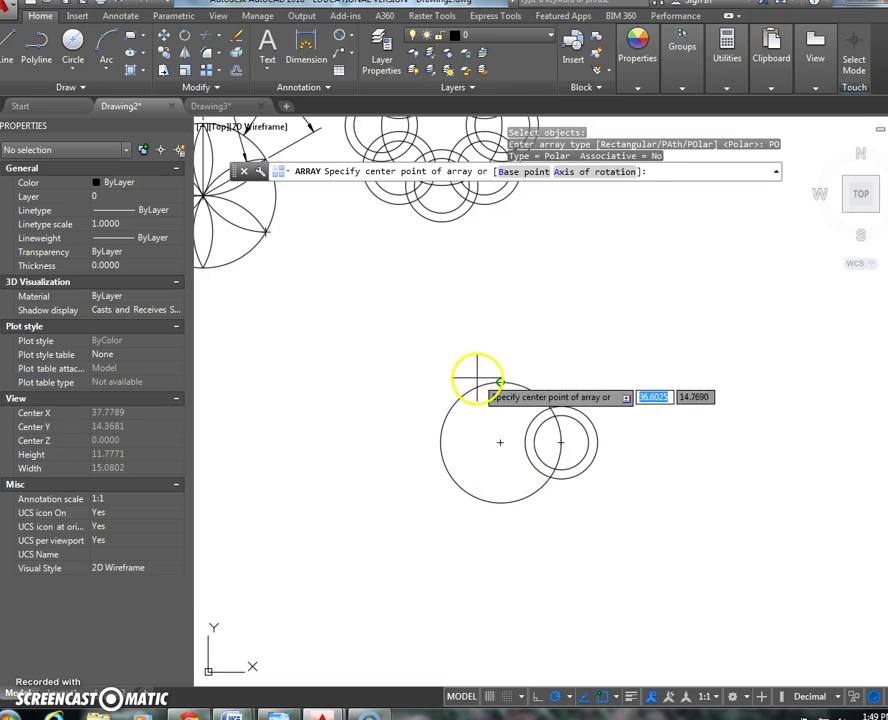
pyautogui.click(500, 442)
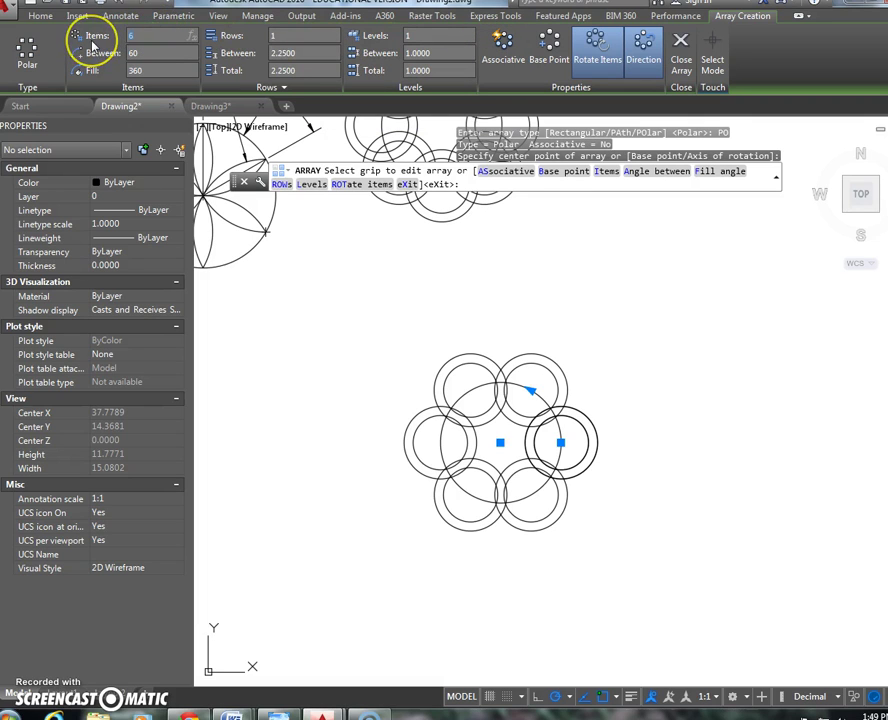
pyautogui.press('Return')
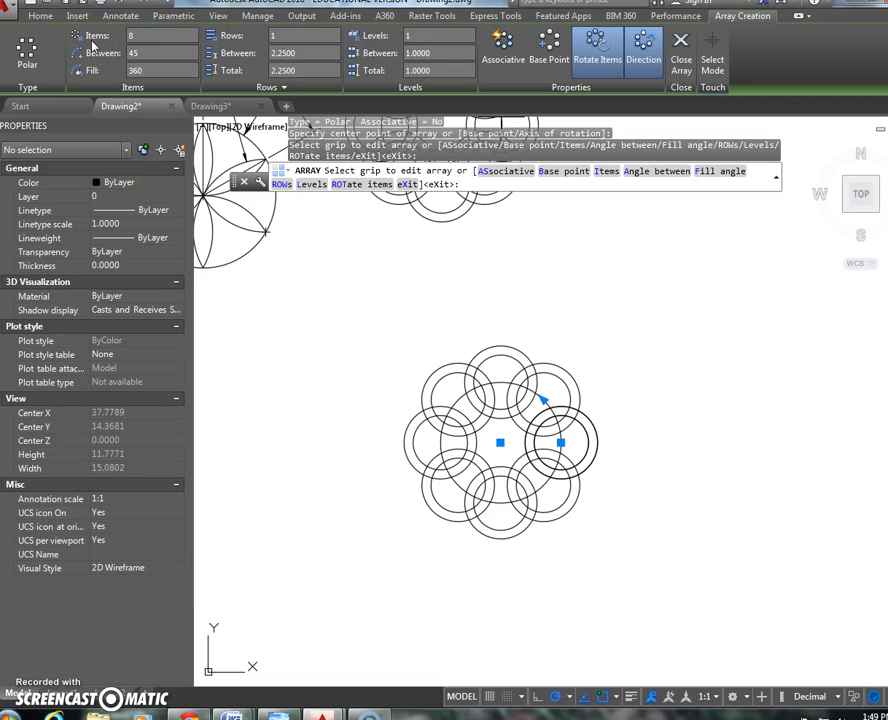
pyautogui.press('Return')
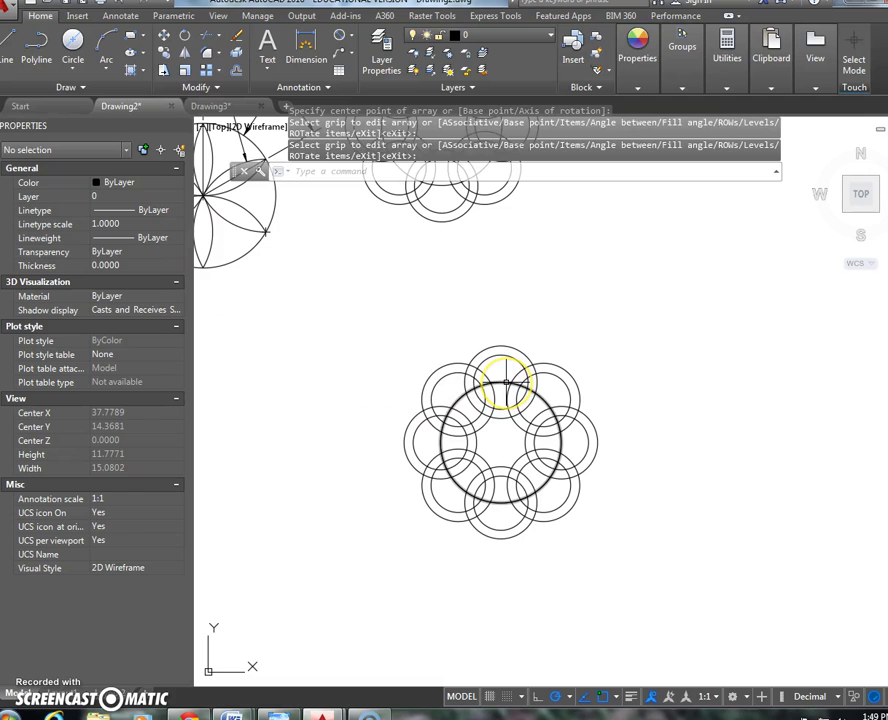
# Erase the 2.5-diameter guide circle from inside the ring of circle pairs.
pyautogui.click(506, 383)
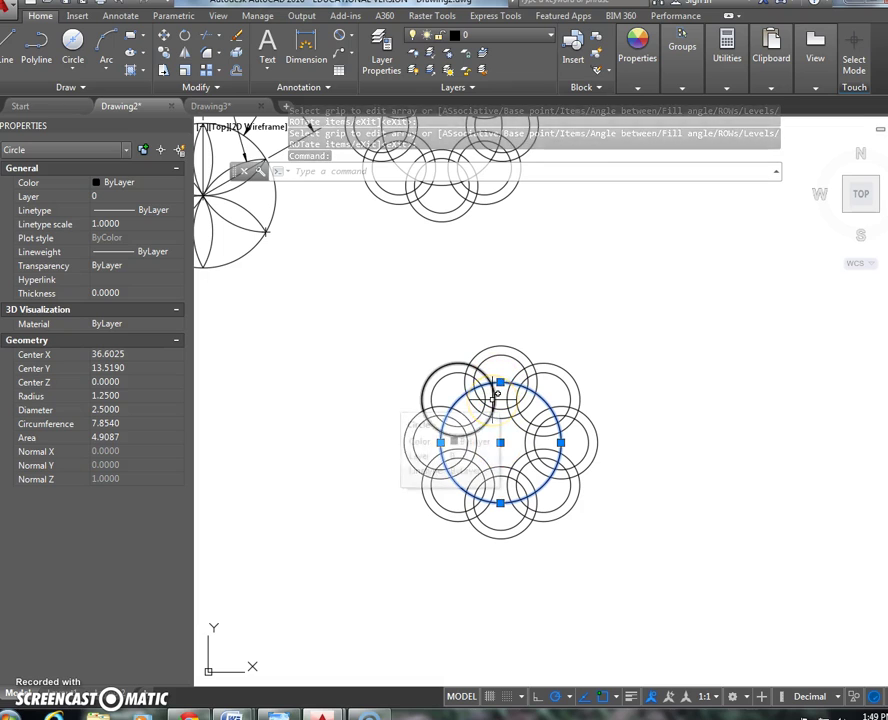
pyautogui.press('Delete')
pyautogui.hotkey('ctrl', 'z')
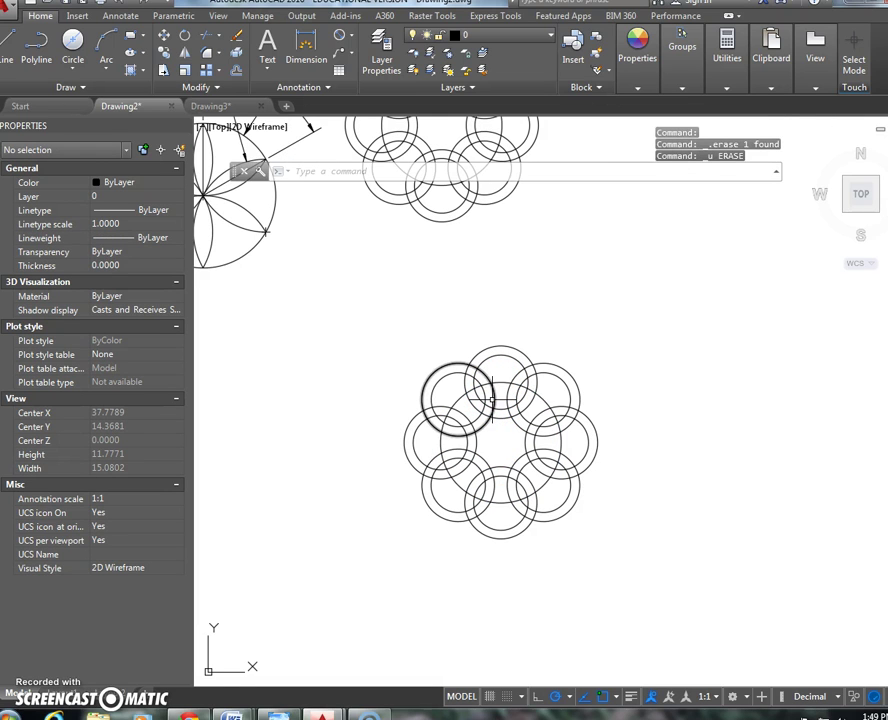
pyautogui.click(500, 382)
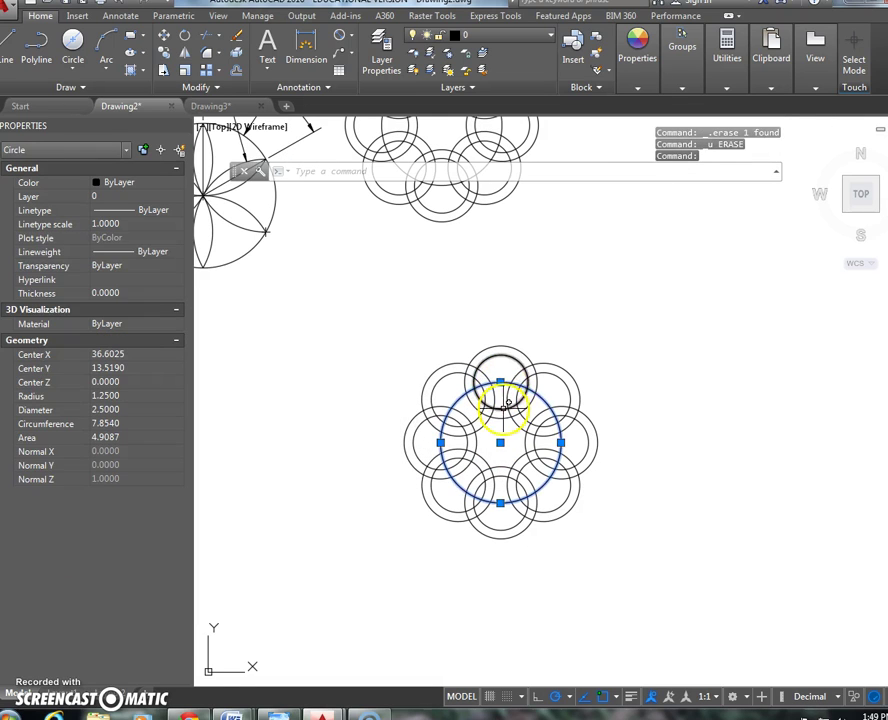
pyautogui.rightClick(502, 411)
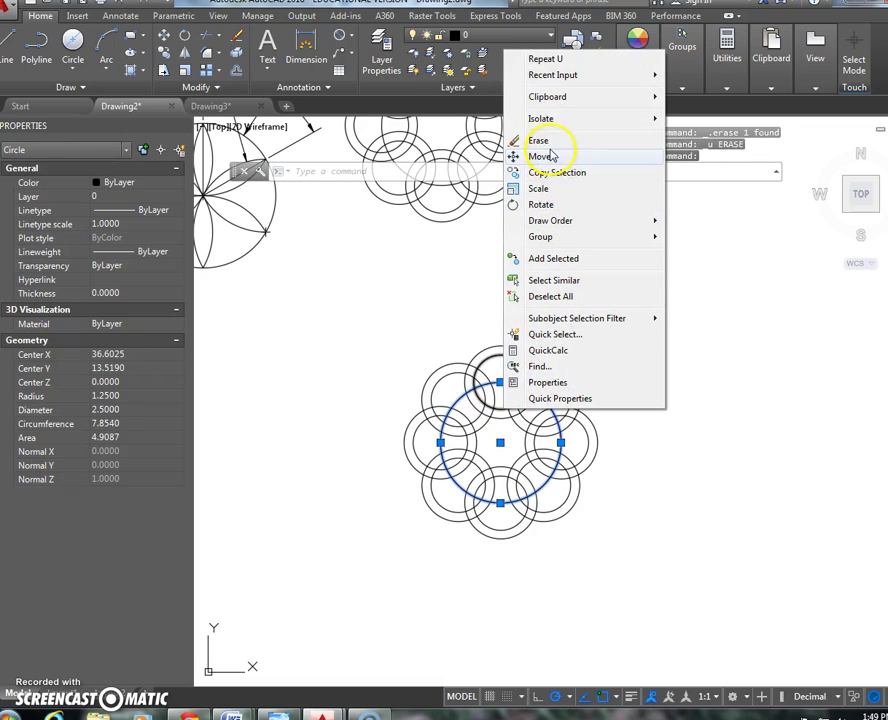
pyautogui.click(545, 141)
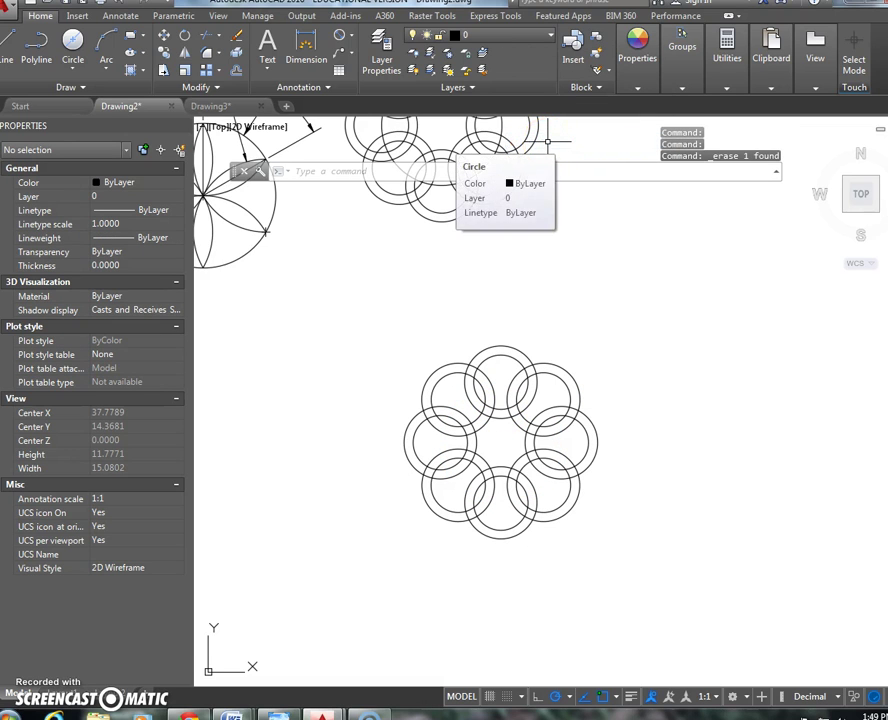
# Zoom and pan down to bring the lower rosette into view.
pyautogui.scroll(2, 510, 446)
pyautogui.moveTo(510, 452); pyautogui.dragTo(530, 420, button='middle')
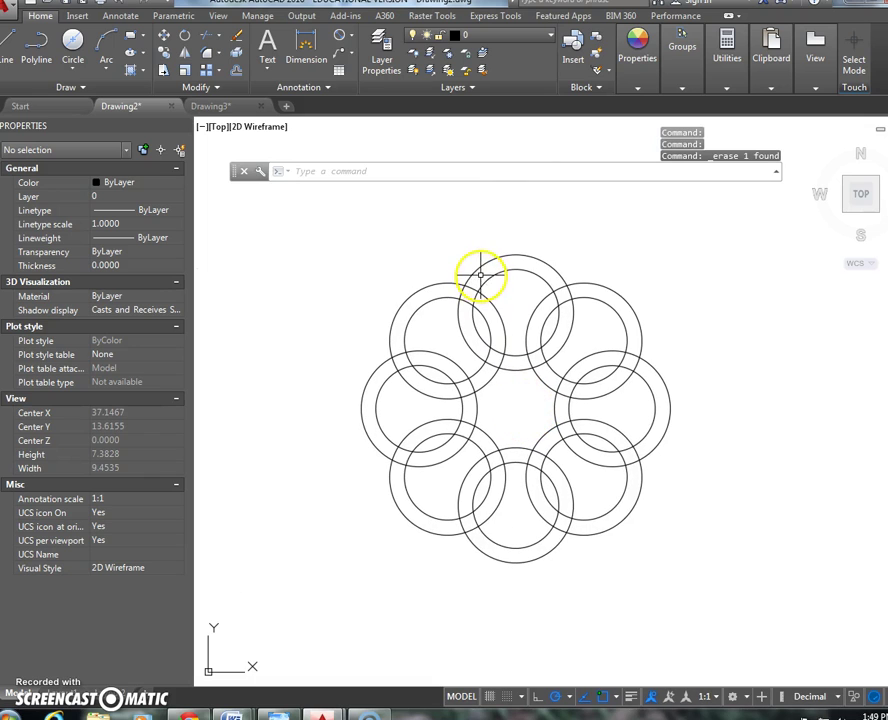
pyautogui.scroll(-4, 466, 330)
pyautogui.moveTo(462, 341); pyautogui.dragTo(460, 456, button='middle')
pyautogui.scroll(4, 460, 456)
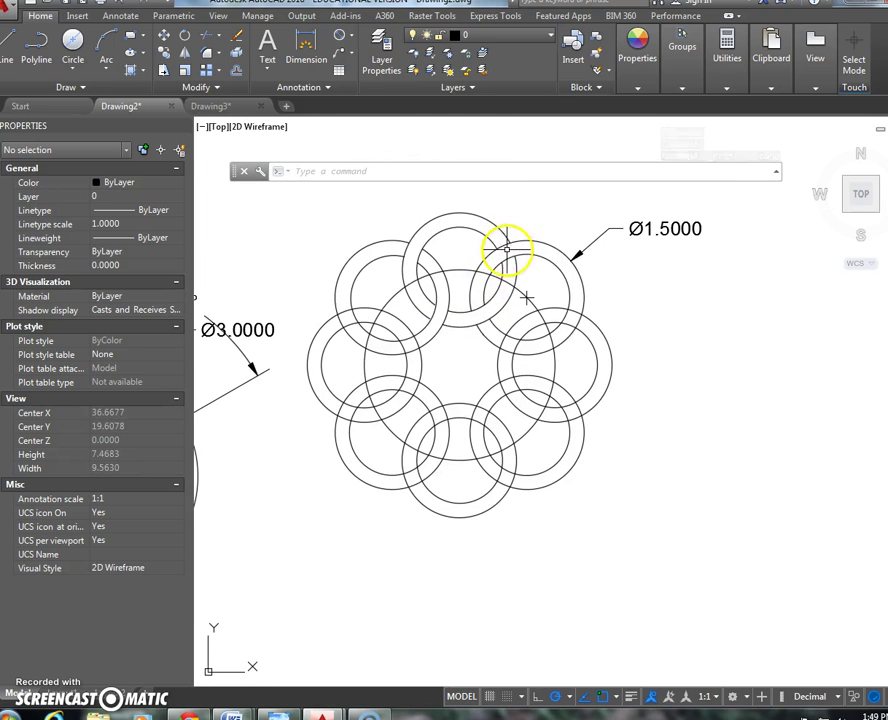
pyautogui.scroll(-2, 520, 440)
pyautogui.moveTo(527, 460); pyautogui.dragTo(531, 178, button='middle')
pyautogui.scroll(3, 533, 440)
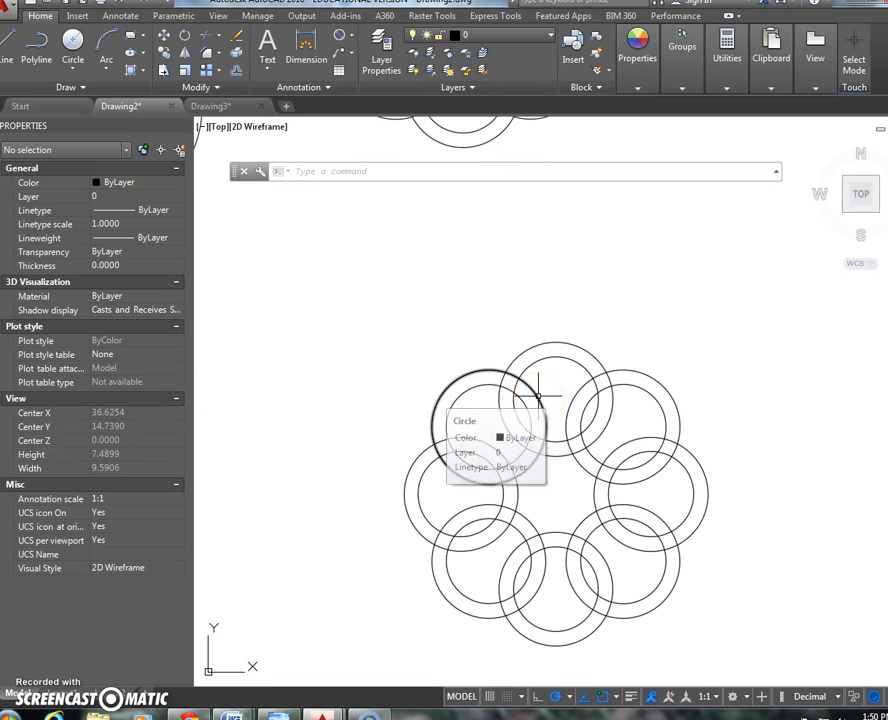
# Trim overlapping arcs on the rosette's upper-left and lower-left rings using all objects as edges.
pyautogui.write('tr')
pyautogui.press('Return')
pyautogui.press('Return')
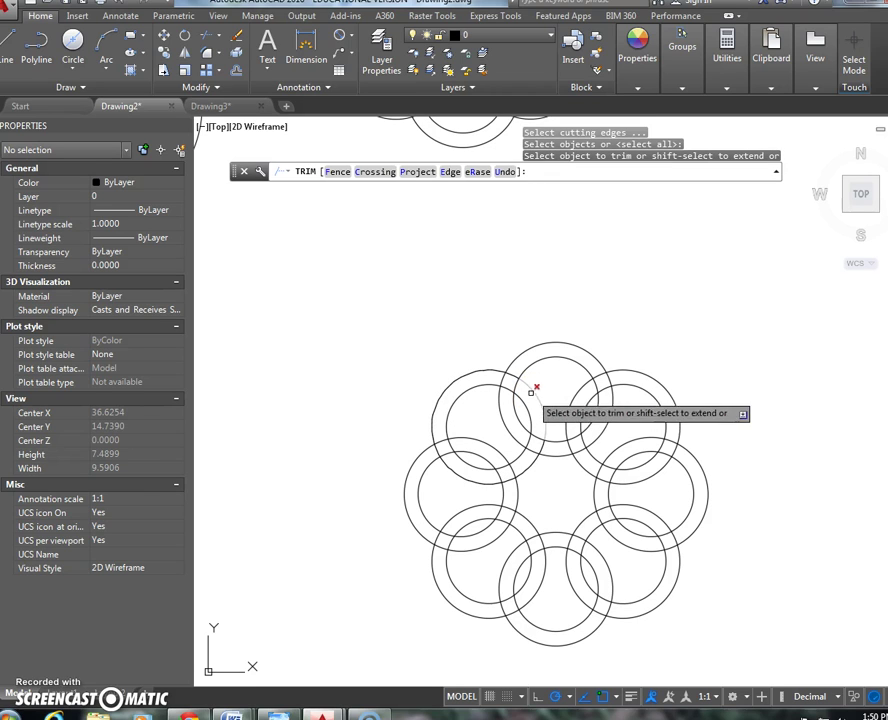
pyautogui.click(508, 389)
pyautogui.click(500, 431)
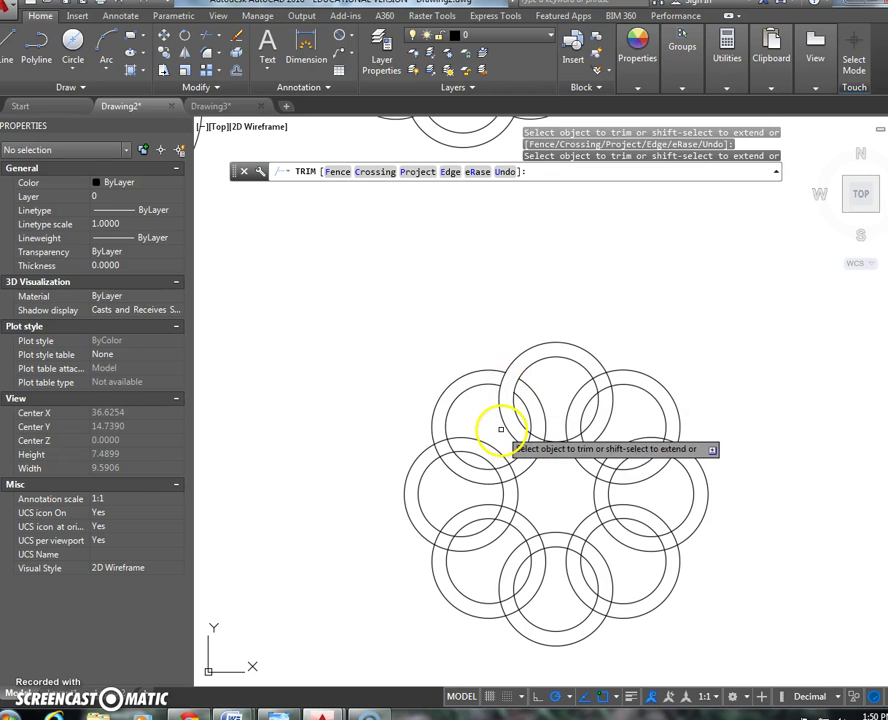
pyautogui.click(507, 457)
pyautogui.click(529, 435)
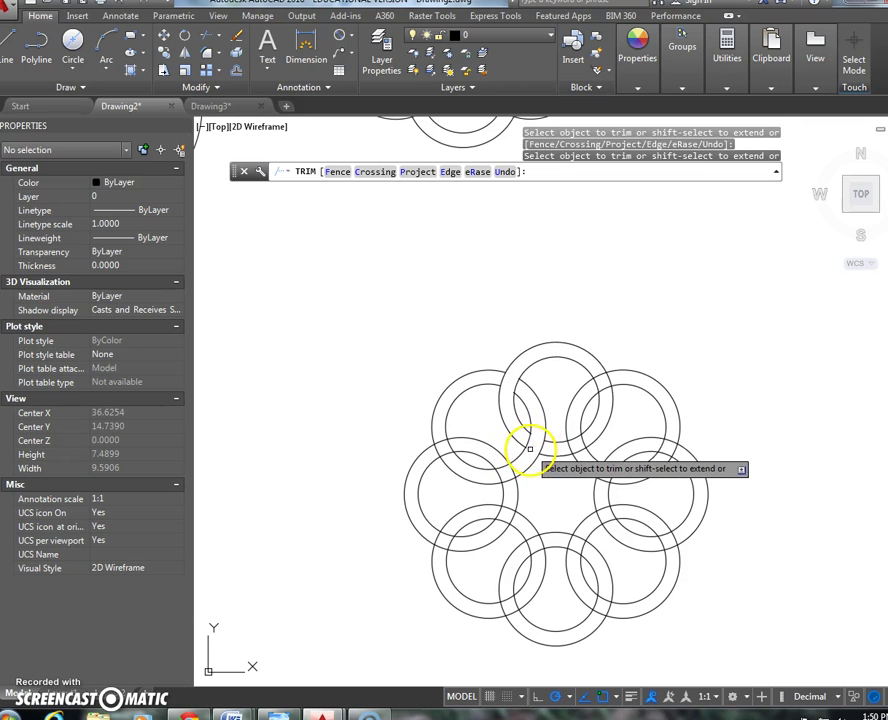
pyautogui.click(494, 541)
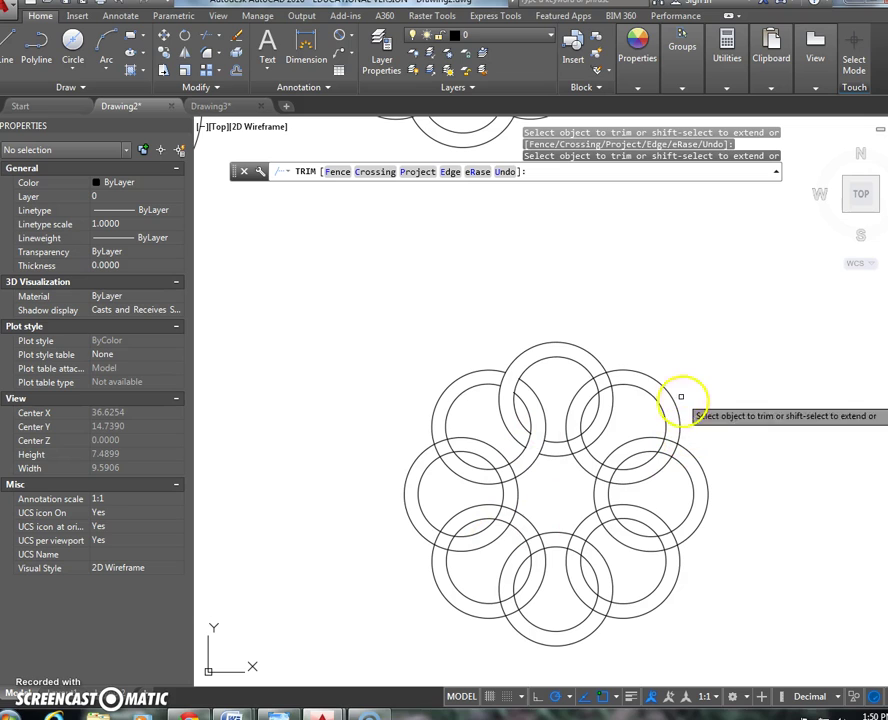
# Trim the remaining crossing arcs of the left rings to finish the interlocked look.
pyautogui.click(503, 467)
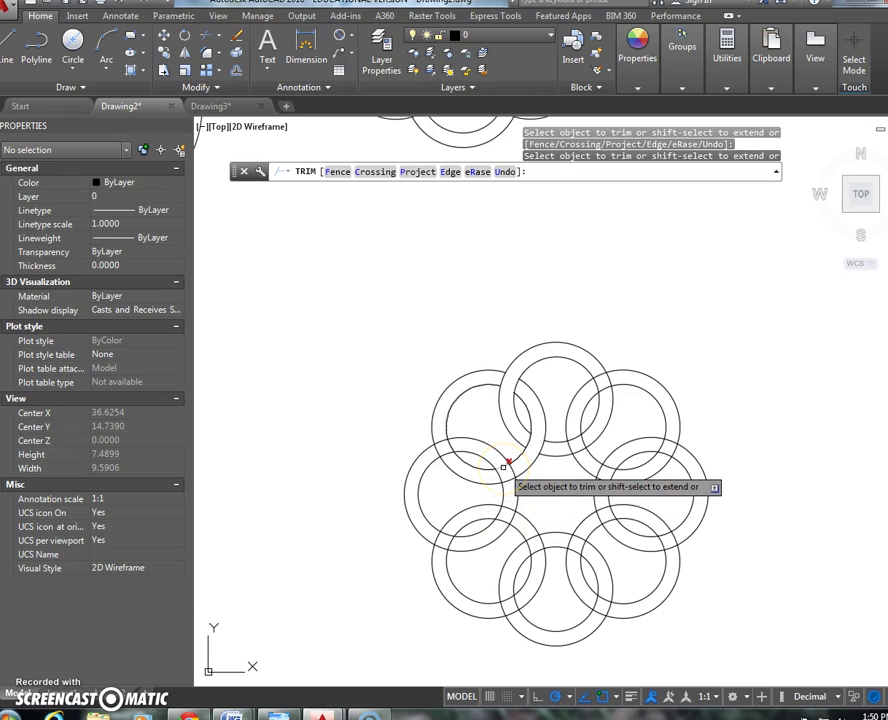
pyautogui.moveTo(503, 467)
pyautogui.mouseDown()
pyautogui.moveTo(460, 470)
pyautogui.moveTo(451, 455)
pyautogui.mouseUp()
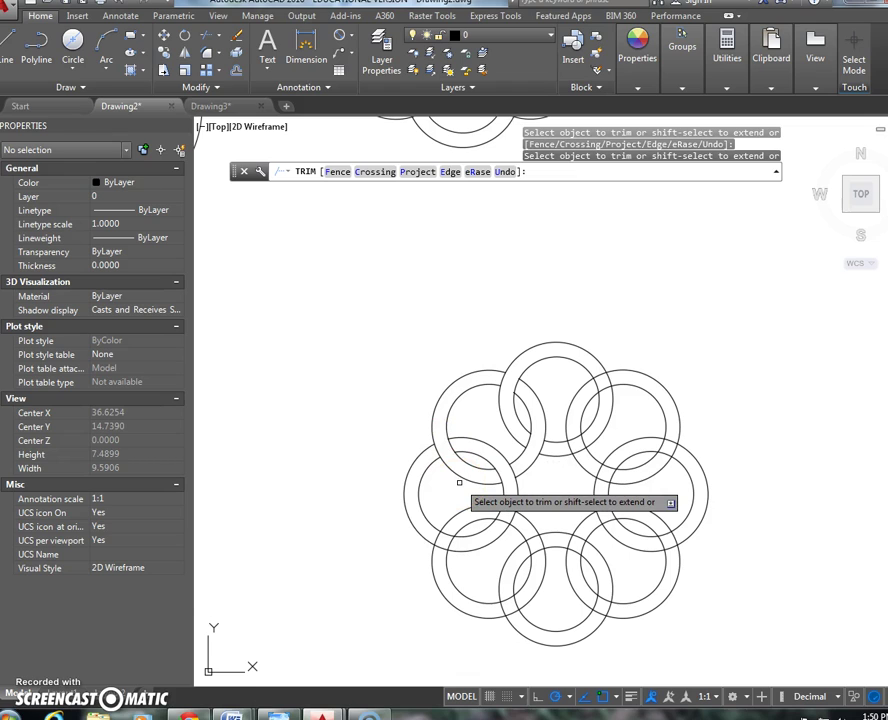
pyautogui.moveTo(459, 482)
pyautogui.mouseDown()
pyautogui.moveTo(448, 450)
pyautogui.moveTo(438, 451)
pyautogui.mouseUp()
pyautogui.click(438, 451)
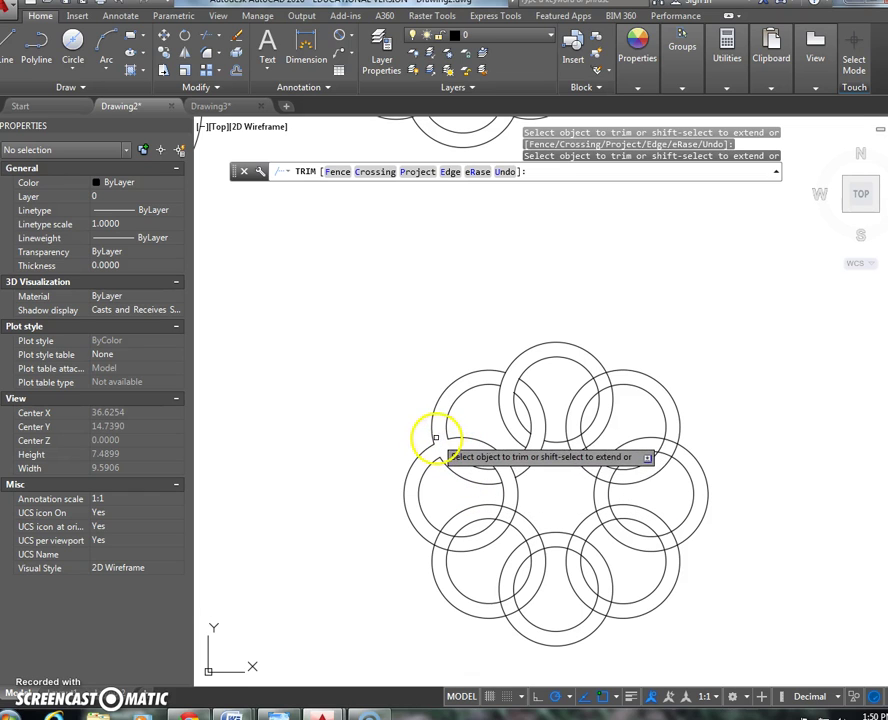
pyautogui.moveTo(432, 440)
pyautogui.mouseDown()
pyautogui.moveTo(458, 515)
pyautogui.moveTo(447, 428)
pyautogui.moveTo(471, 503)
pyautogui.mouseUp()
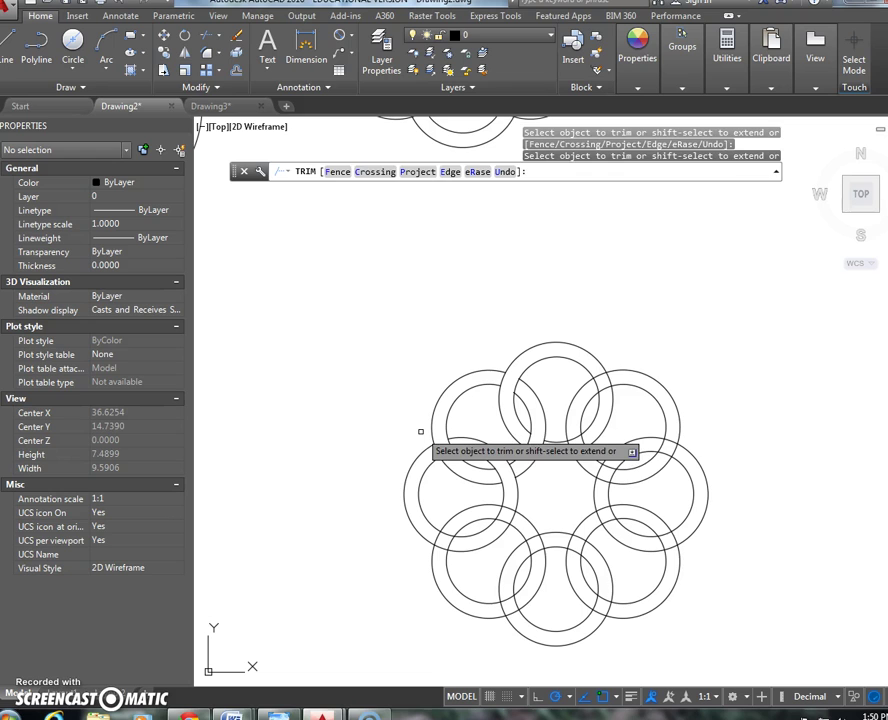
pyautogui.press('Return')
pyautogui.scroll(-6, 444, 406)
pyautogui.scroll(5, 357, 298)
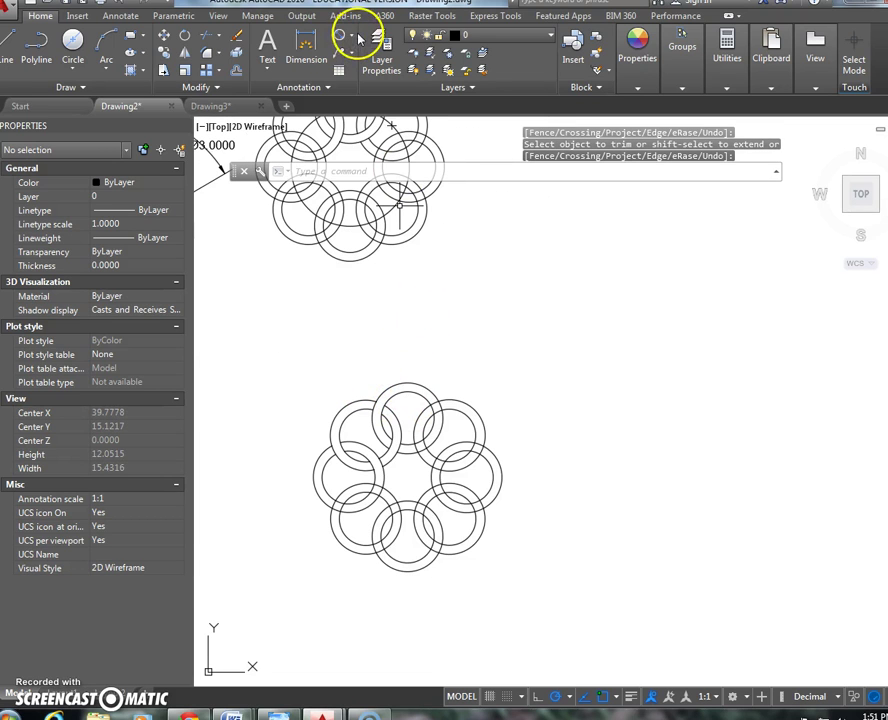
# Add diameter dimensions Ø1.5000 and Ø1.1200 to the top ring's outer and inner circles.
pyautogui.click(352, 38)
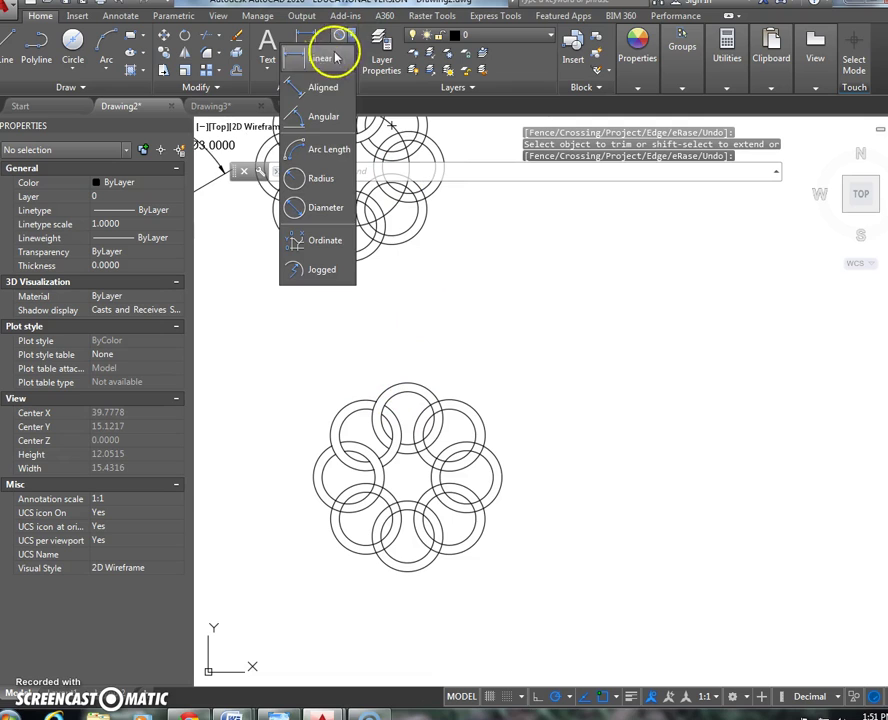
pyautogui.click(318, 208)
pyautogui.click(403, 384)
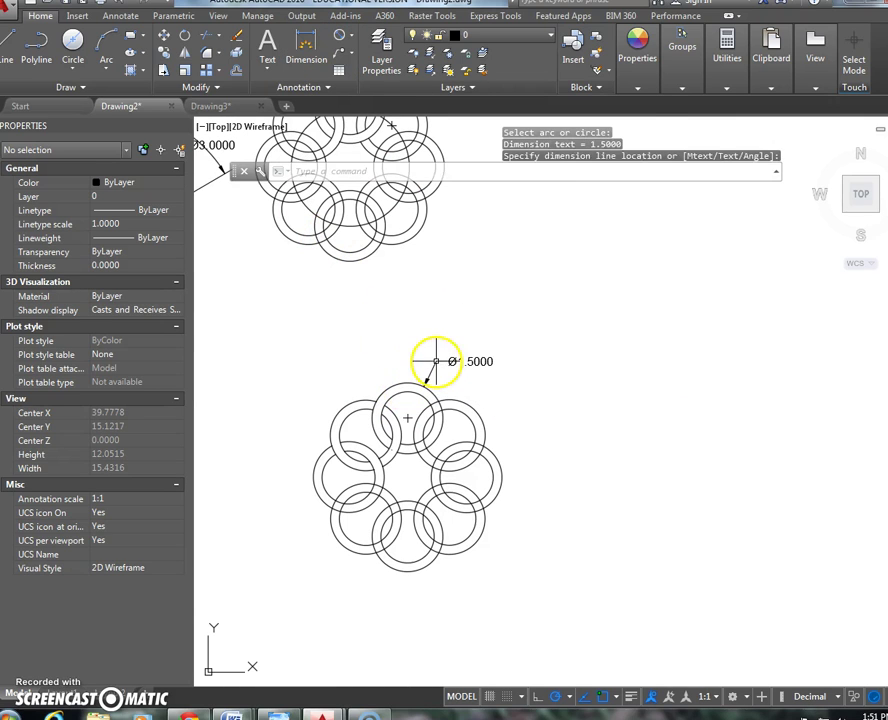
pyautogui.click(436, 361)
pyautogui.press('Return')
pyautogui.click(406, 390)
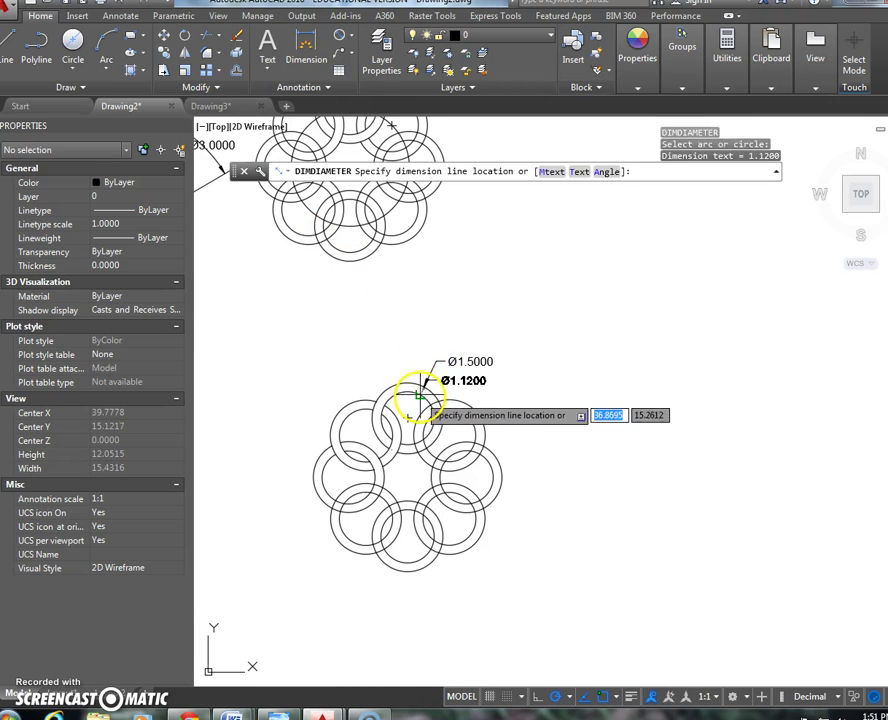
pyautogui.click(392, 341)
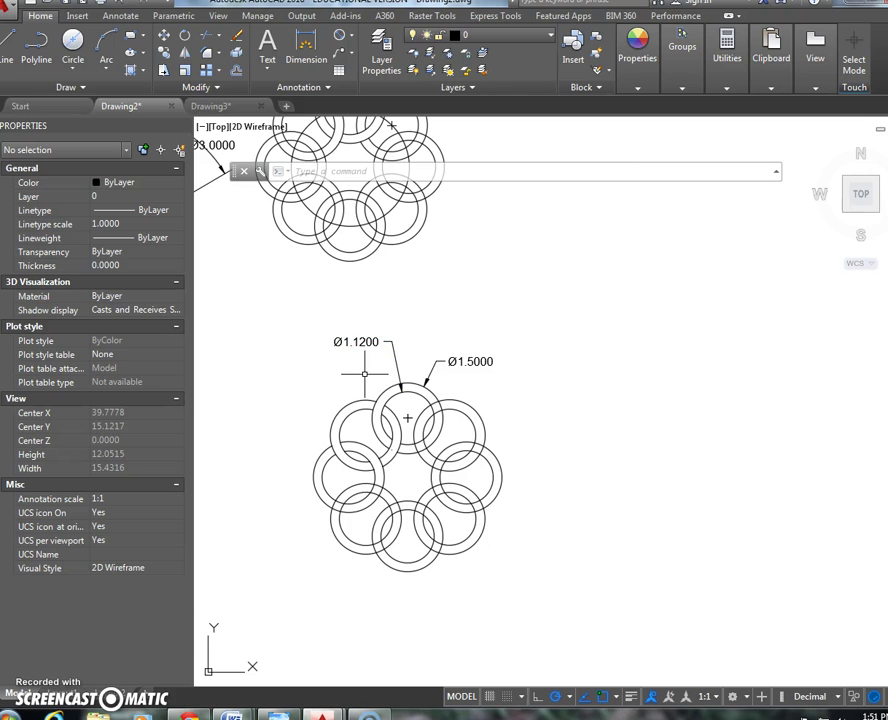
pyautogui.scroll(-3, 364, 374)
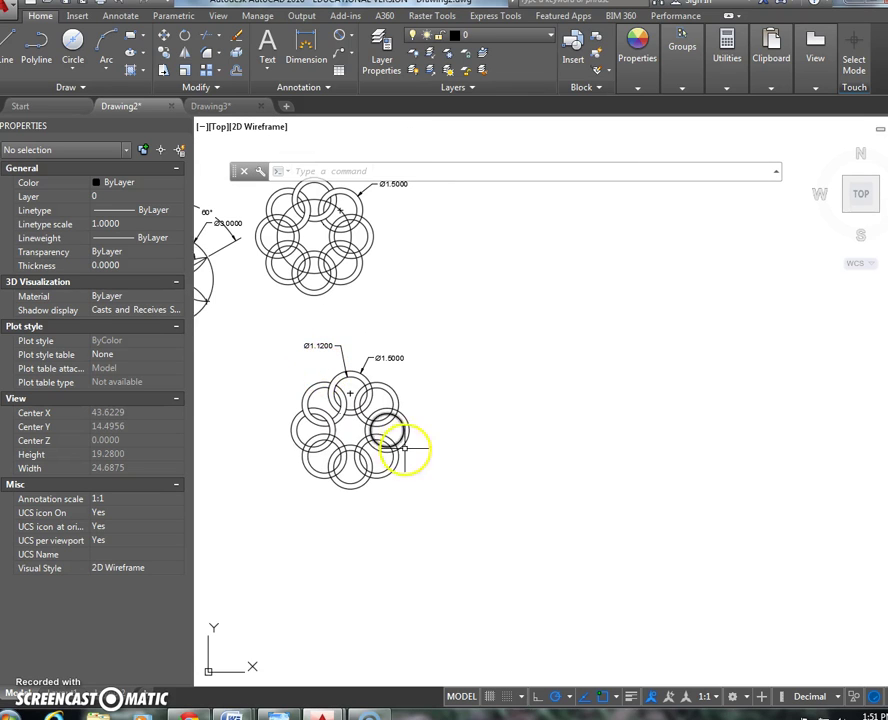
# Draw a closed equilateral triangle of 4.25-unit lines at 0° and 120°, right of the rosette.
pyautogui.click(8, 45)
pyautogui.click(510, 424)
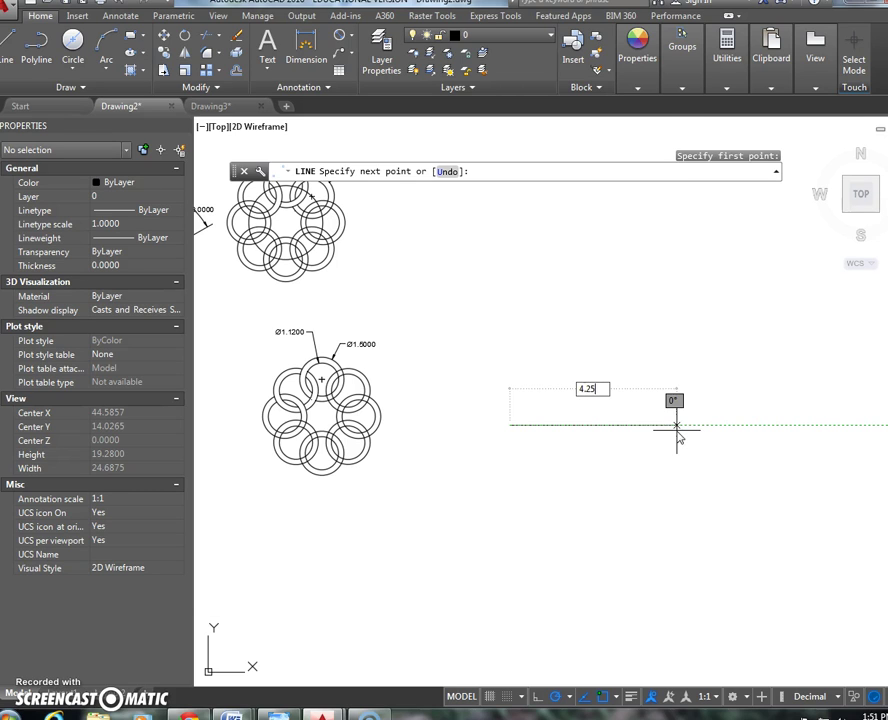
pyautogui.press('Return')
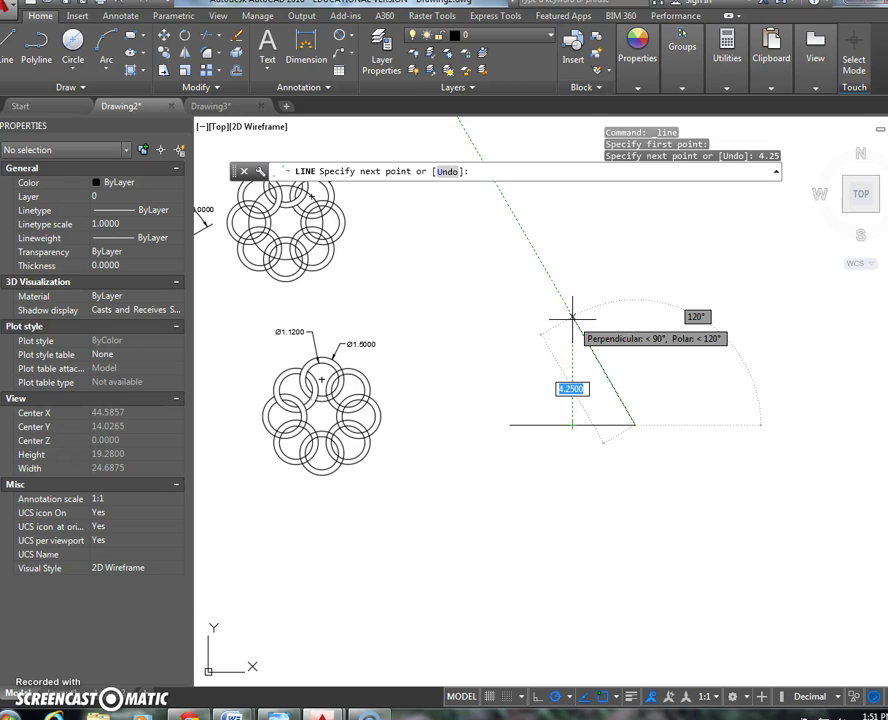
pyautogui.click(572, 318)
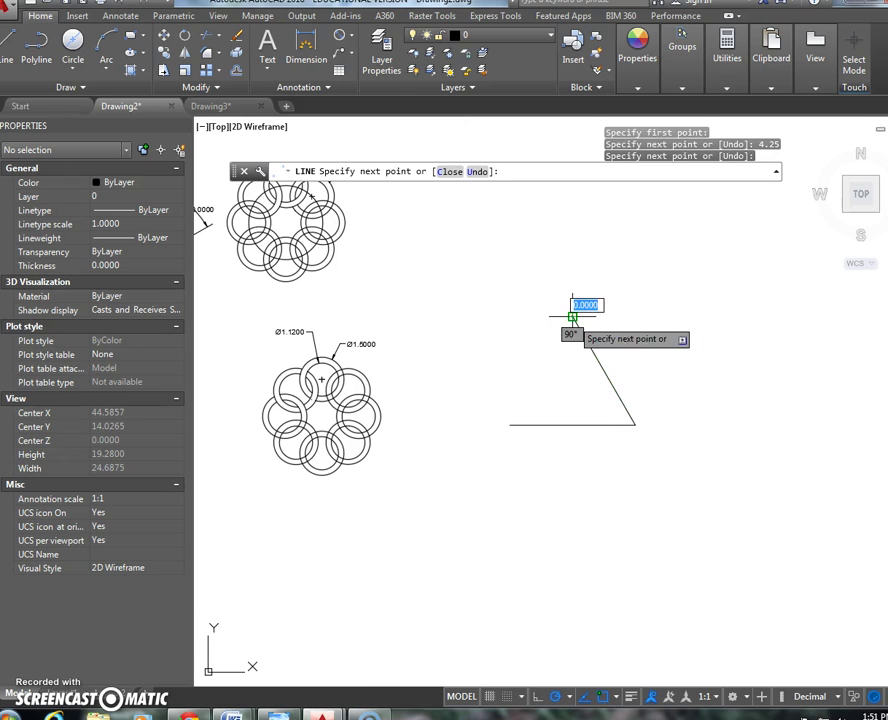
pyautogui.click(510, 424)
pyautogui.press('Return')
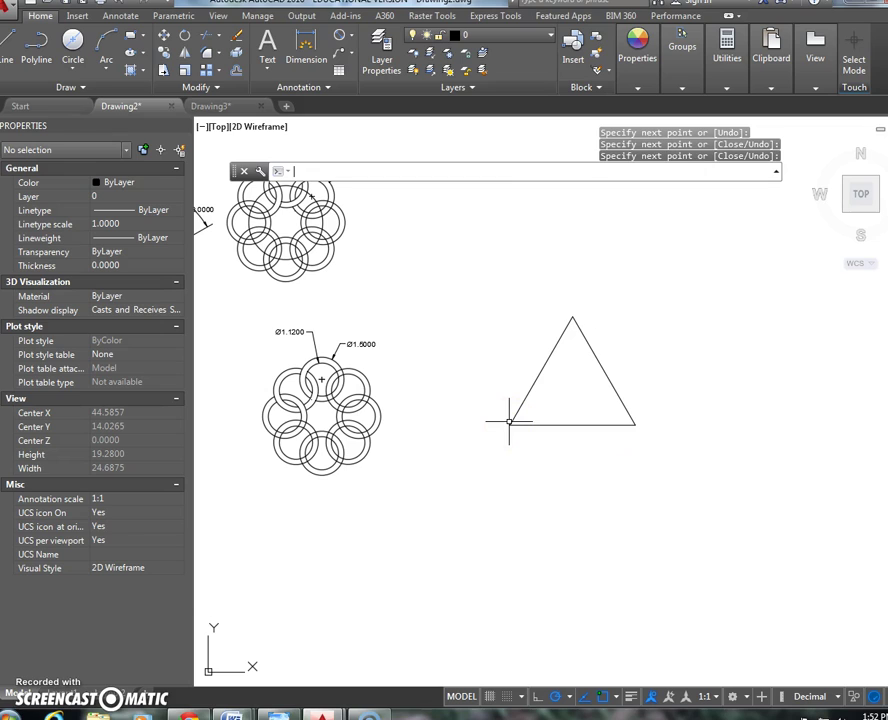
pyautogui.press('Escape')
pyautogui.press('Escape')
# Offset the triangle's left edge inward three times at 0.25 spacing.
pyautogui.write('o')
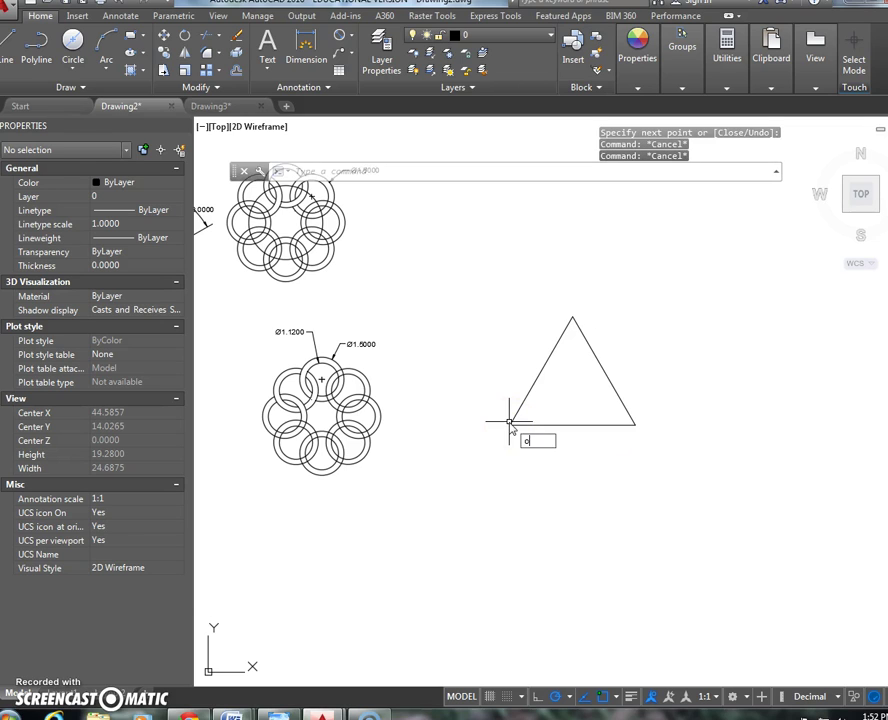
pyautogui.press('Return')
pyautogui.press('Return')
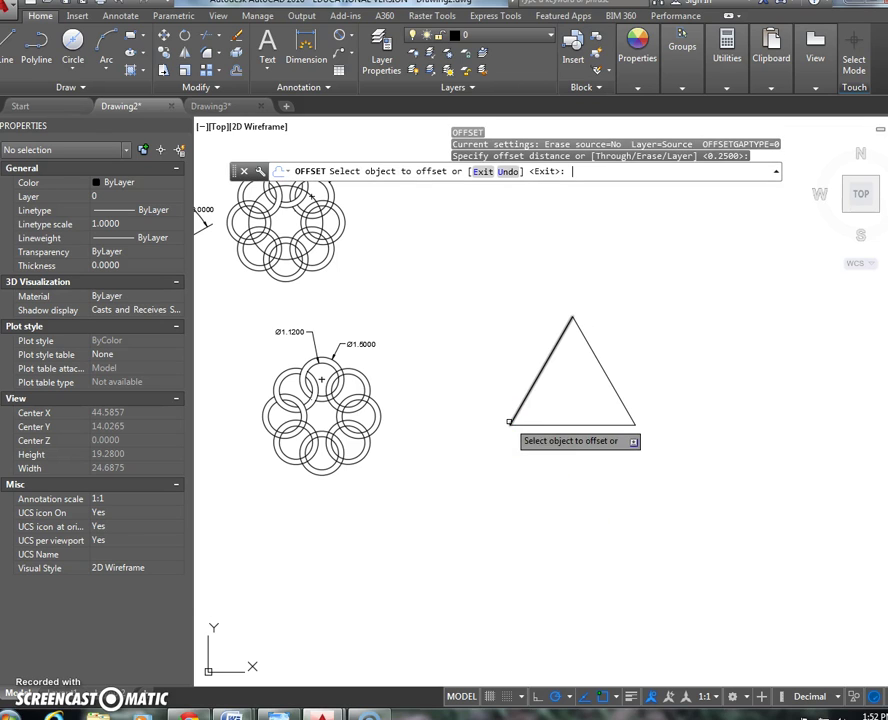
pyautogui.click(530, 386)
pyautogui.click(536, 400)
pyautogui.click(544, 384)
pyautogui.click(564, 402)
pyautogui.click(556, 398)
pyautogui.click(576, 384)
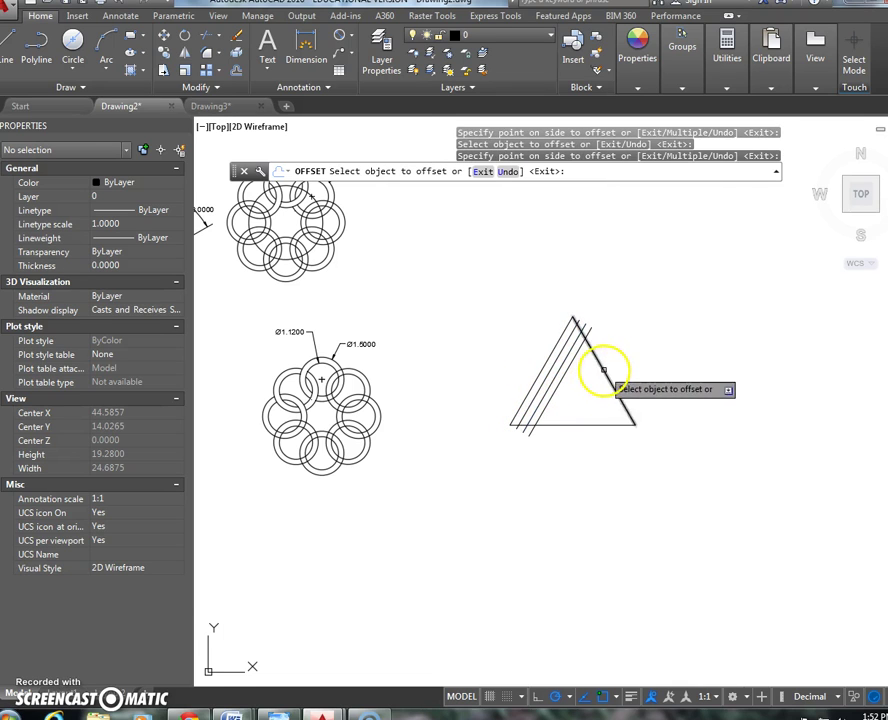
# Offset the right edge twice and the bottom edge once by 0.25.
pyautogui.click(578, 395)
pyautogui.click(572, 428)
pyautogui.click(570, 412)
pyautogui.click(574, 411)
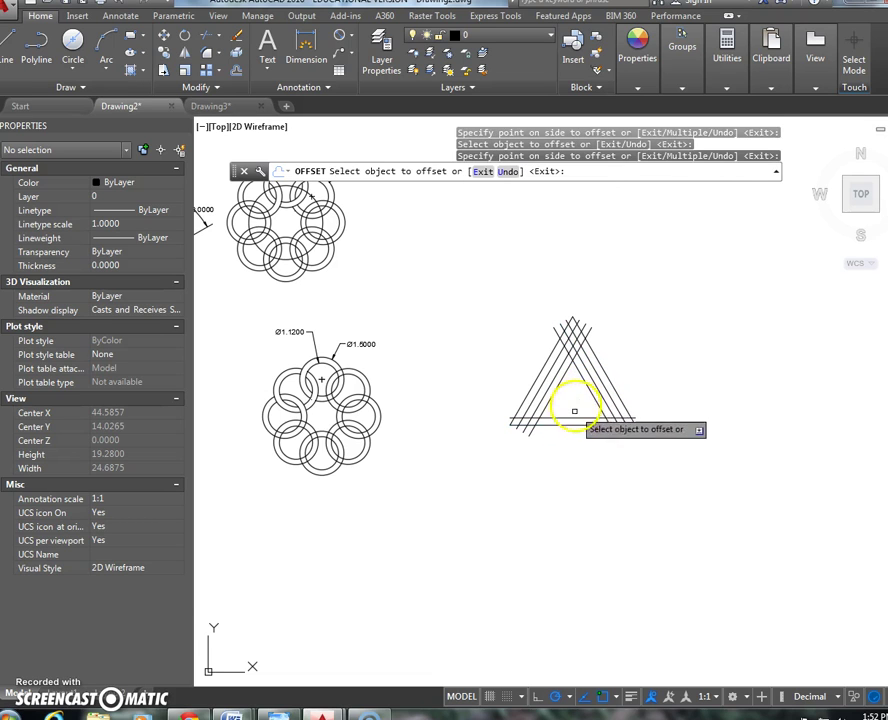
pyautogui.click(574, 411)
pyautogui.click(572, 429)
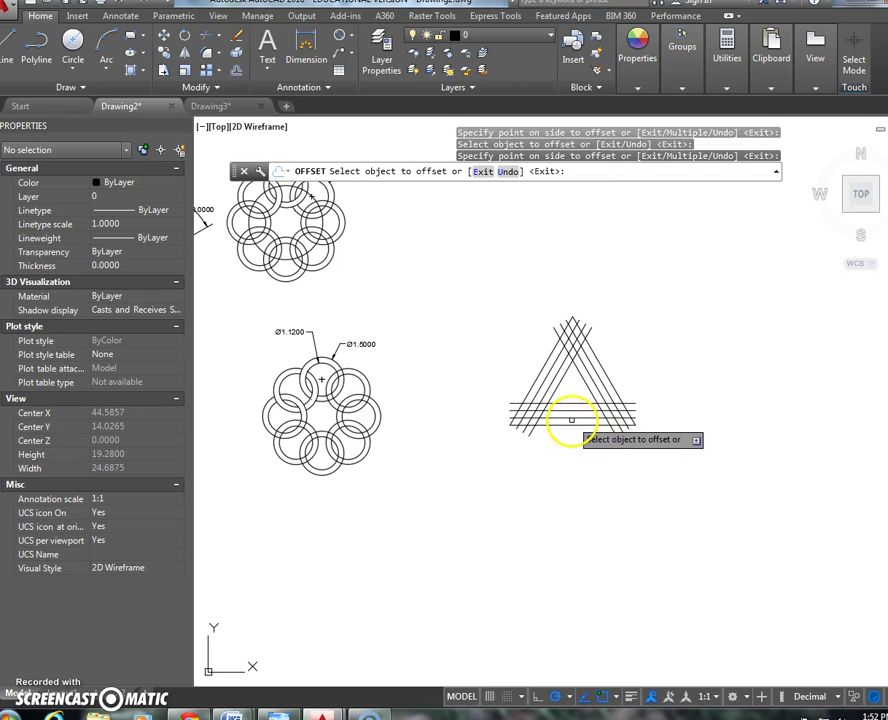
# Add further 0.25 parallel copies of the horizontal and slanted triangle lines.
pyautogui.click(570, 404)
pyautogui.click(568, 388)
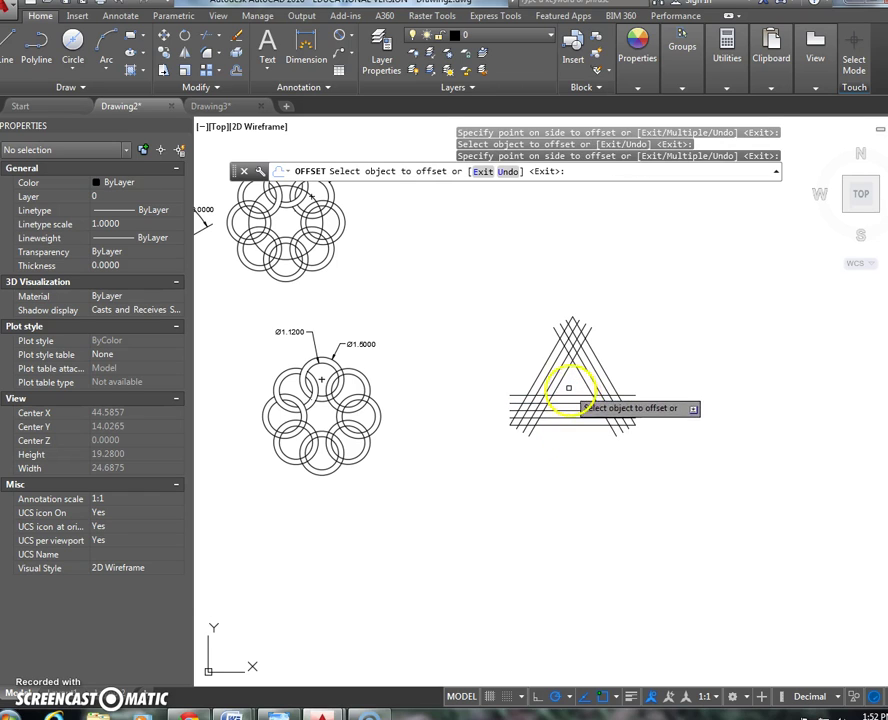
pyautogui.click(563, 378)
pyautogui.click(587, 377)
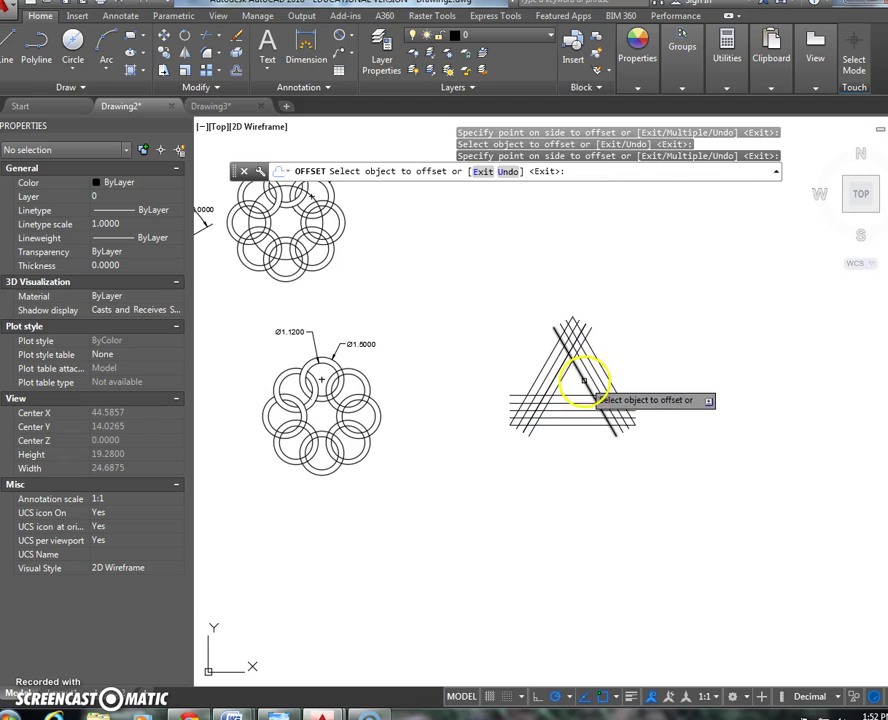
pyautogui.click(563, 380)
pyautogui.click(569, 381)
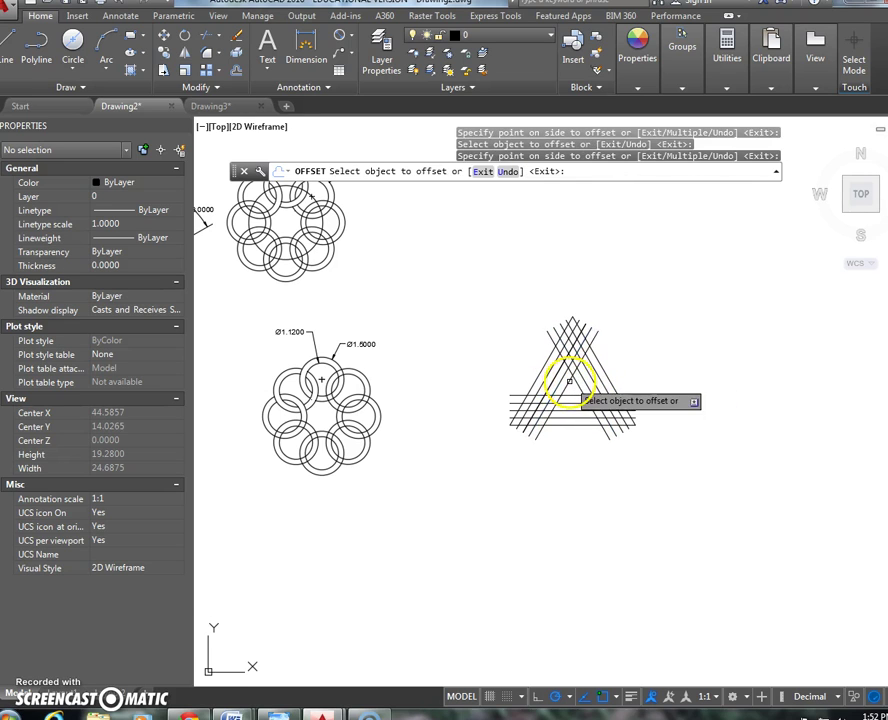
pyautogui.press('Escape')
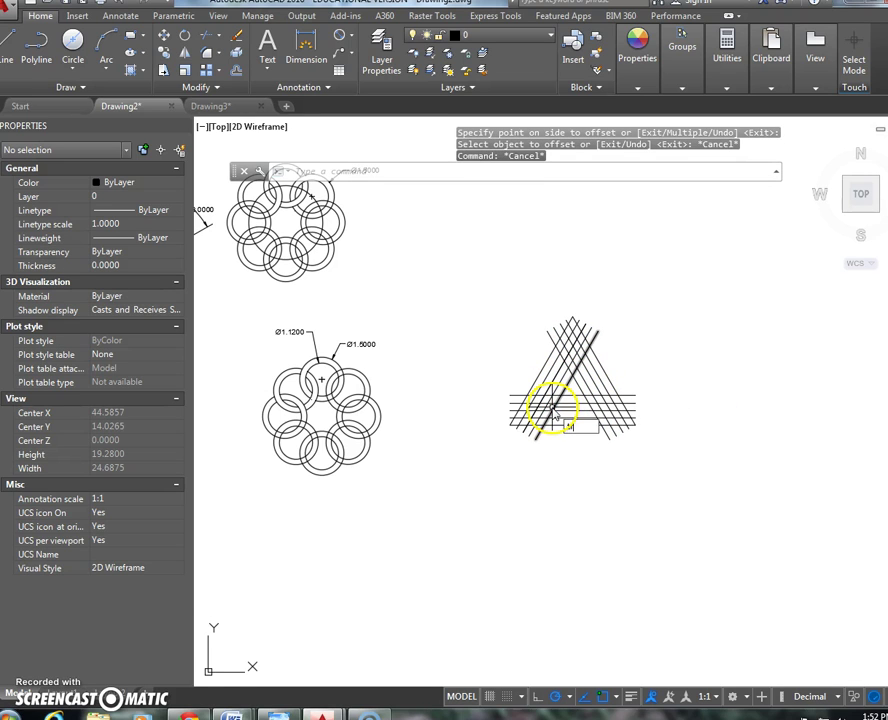
pyautogui.write('tr')
pyautogui.press('Return')
pyautogui.press('Return')
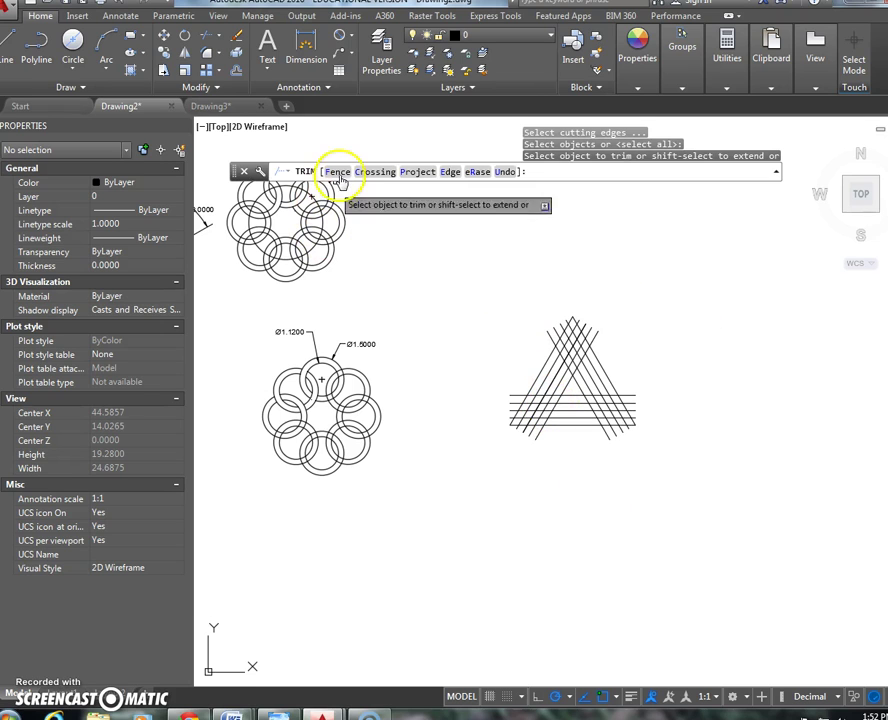
# Fence-trim the offset line ends overhanging the triangle's outer edges.
pyautogui.click(338, 171)
pyautogui.moveTo(566, 304); pyautogui.dragTo(564, 323)
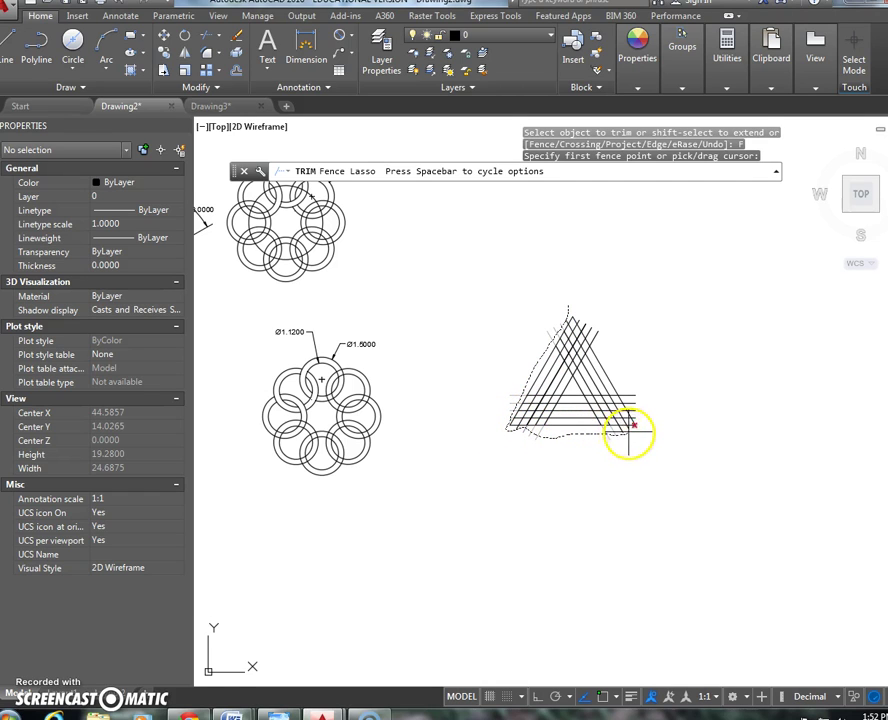
pyautogui.moveTo(628, 438); pyautogui.dragTo(644, 418)
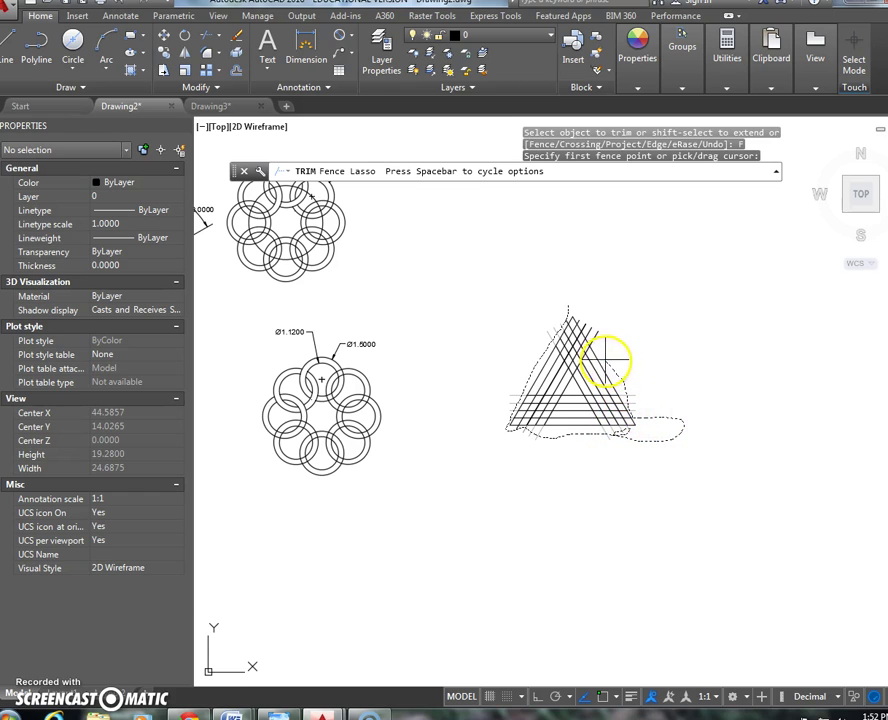
pyautogui.moveTo(585, 328)
pyautogui.mouseDown()
pyautogui.moveTo(540, 311)
pyautogui.moveTo(500, 371)
pyautogui.mouseUp()
pyautogui.scroll(5, 575, 323)
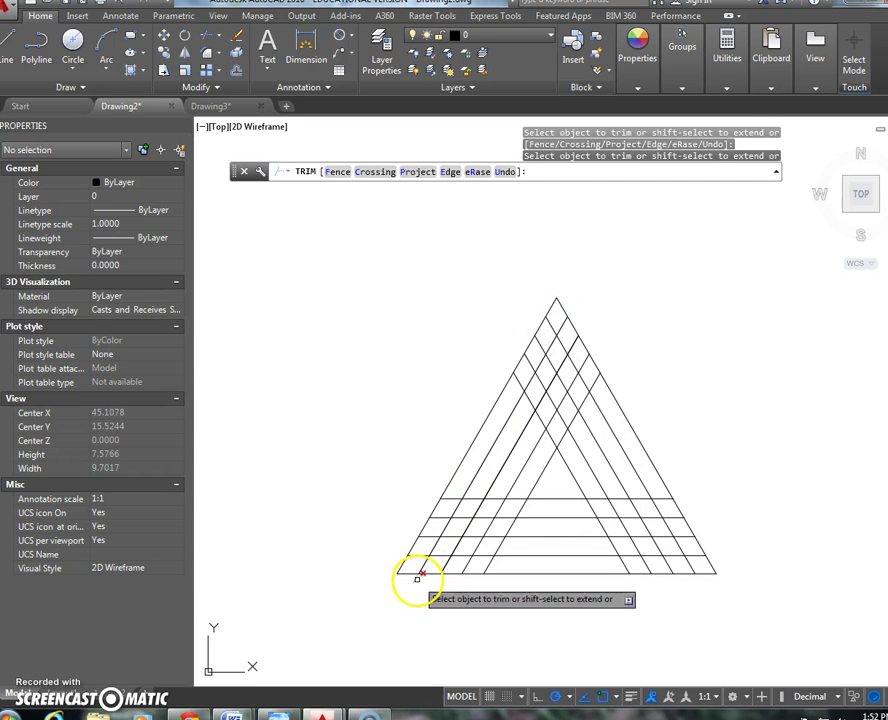
# Fence-trim the outer band's crossings with a fence from apex to both base corners.
pyautogui.click(337, 172)
pyautogui.click(557, 317)
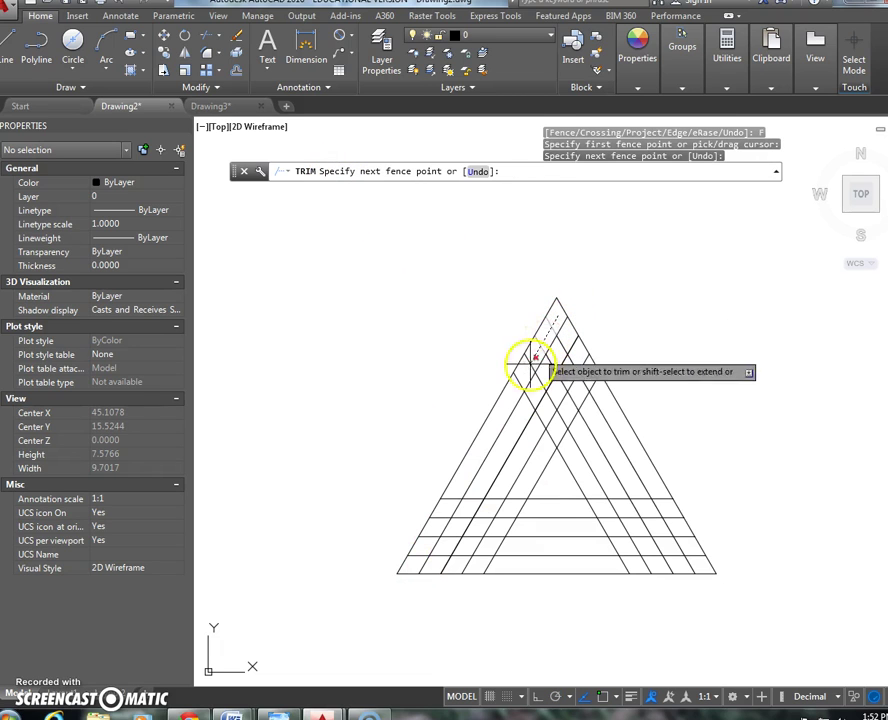
pyautogui.click(415, 565)
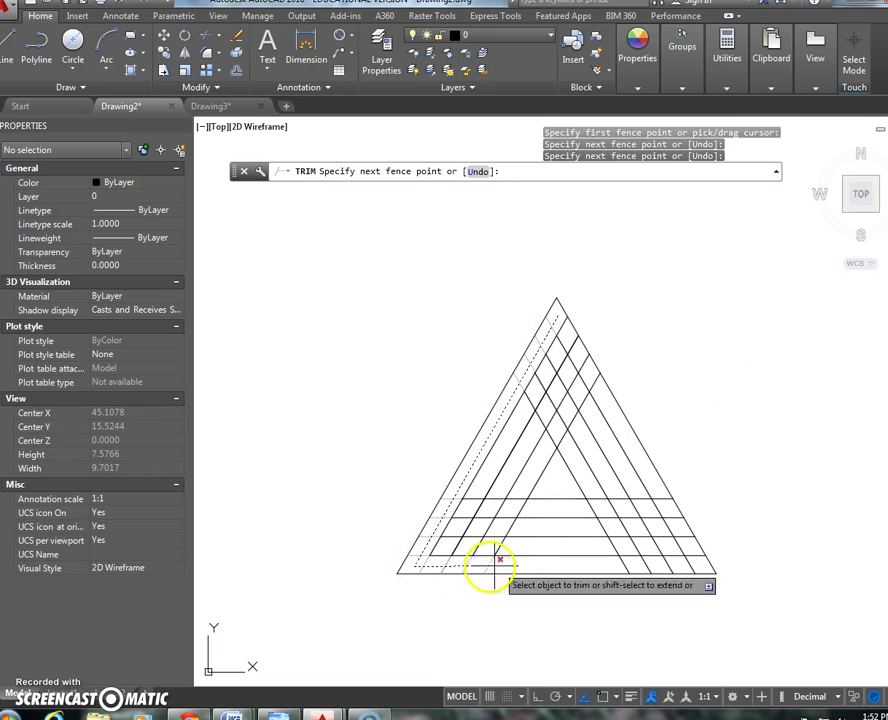
pyautogui.click(692, 562)
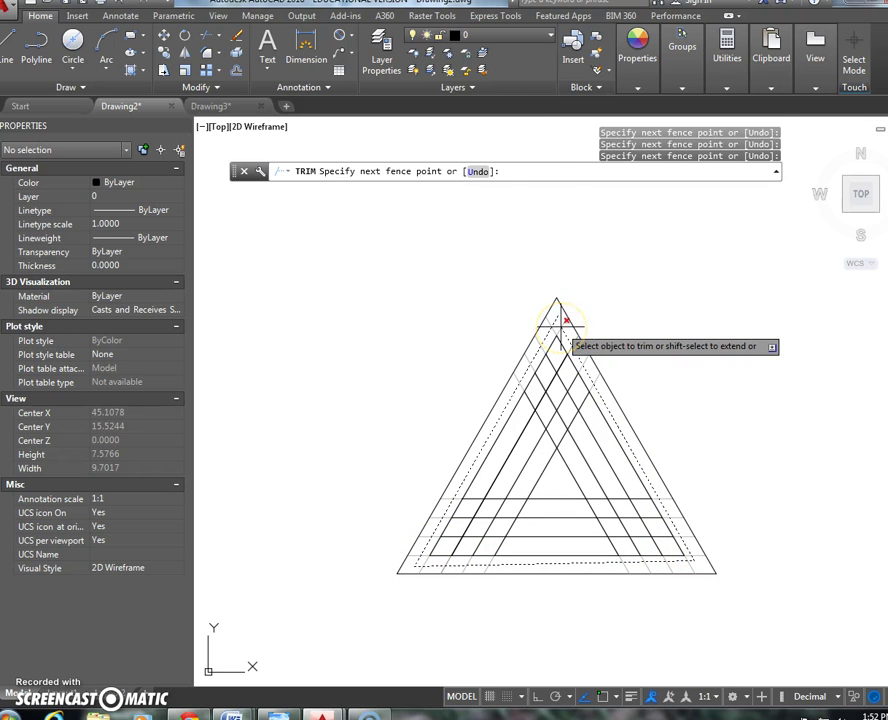
pyautogui.press('Return')
# Trim the next band's crossings with a closed fence looping back to the apex.
pyautogui.click(340, 180)
pyautogui.click(556, 363)
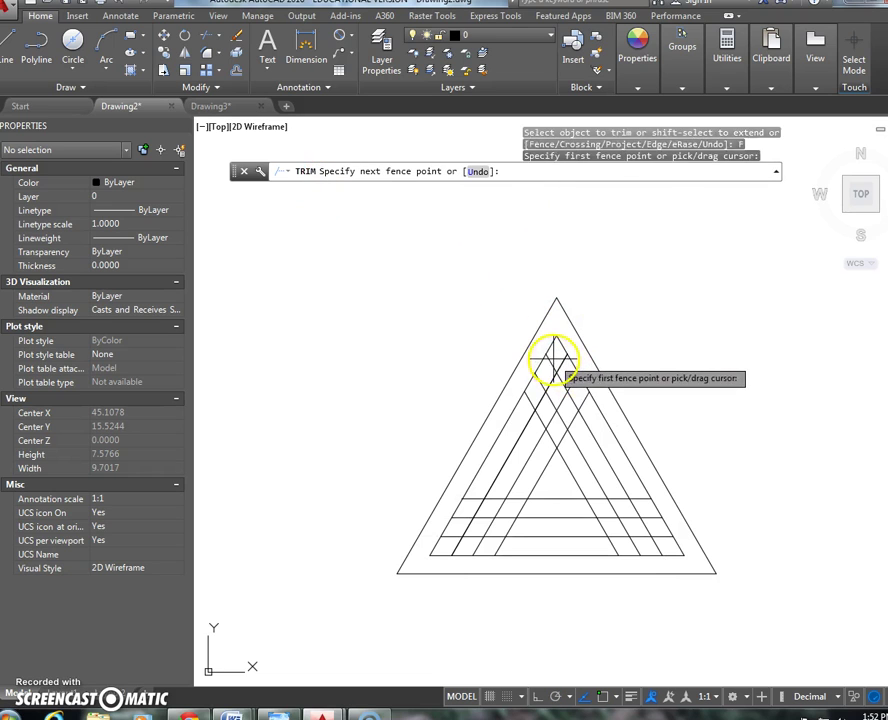
pyautogui.click(455, 542)
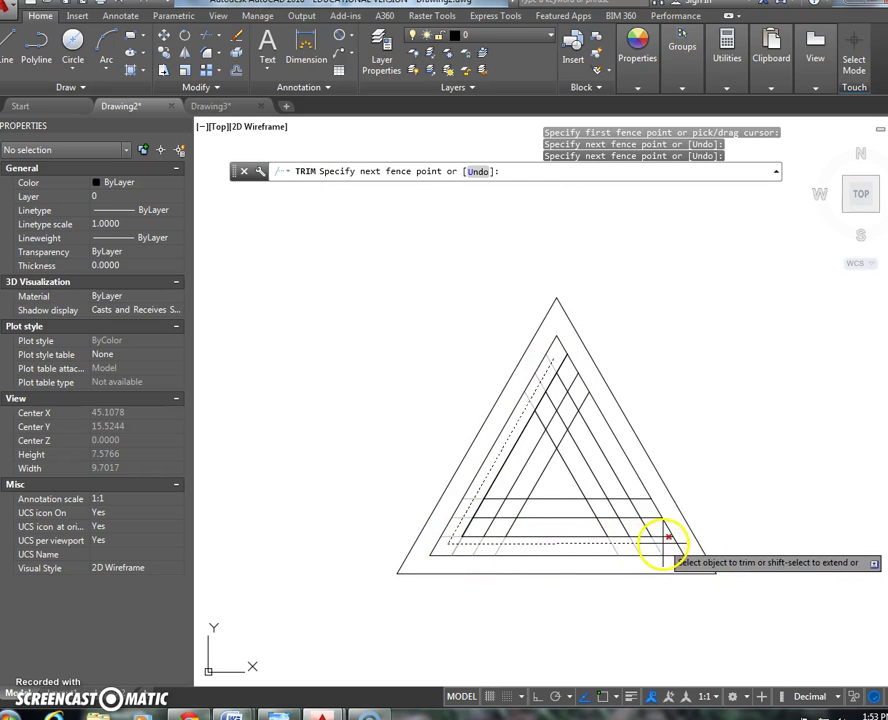
pyautogui.click(664, 540)
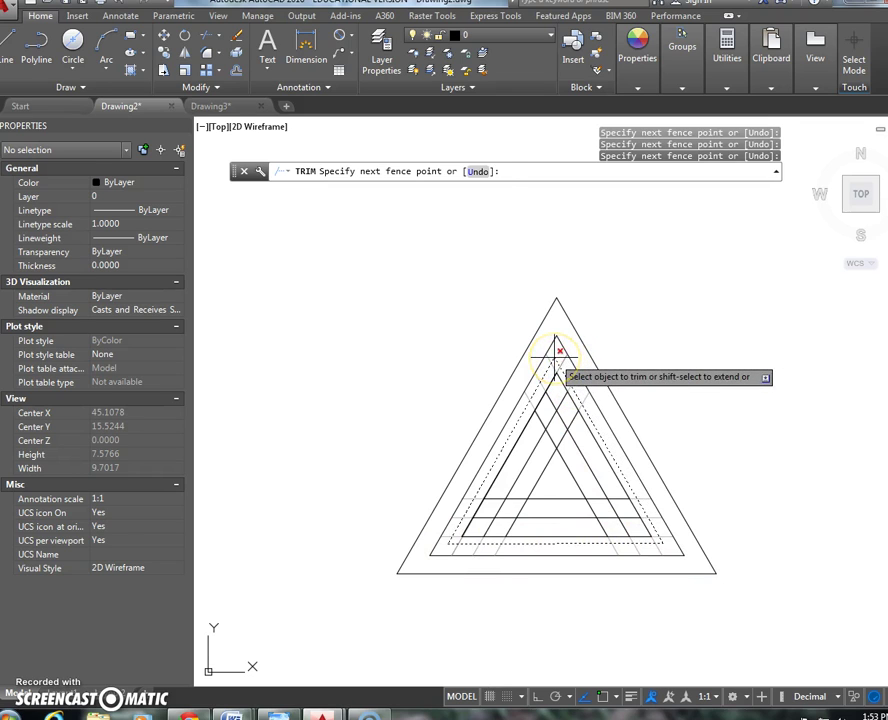
pyautogui.click(559, 351)
pyautogui.press('Return')
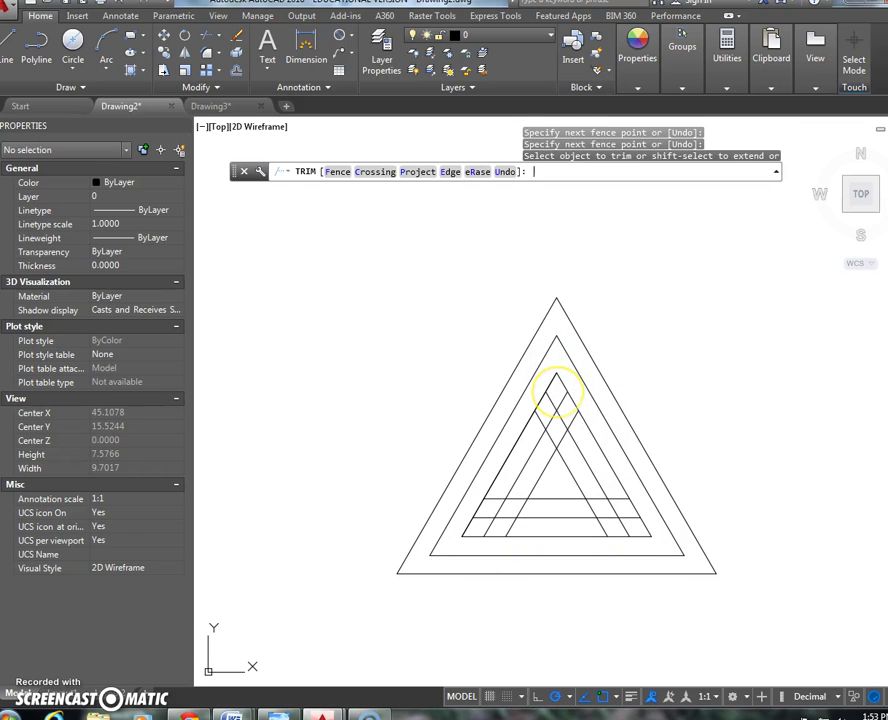
pyautogui.press('Return')
pyautogui.press('Return')
pyautogui.press('Return')
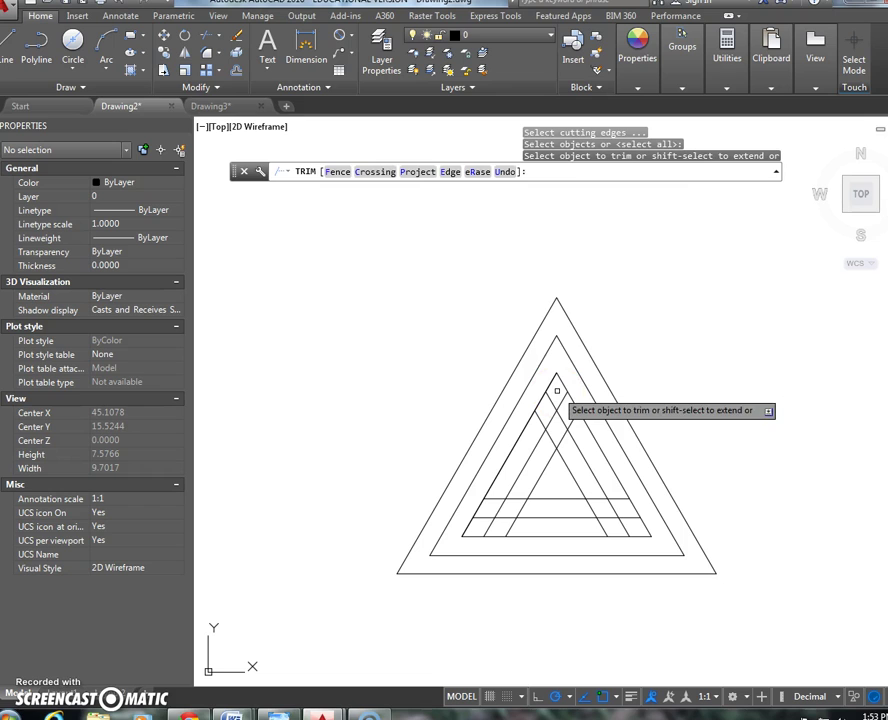
# Fence-trim the crossing edges of the inner triangles and restart TRIM.
pyautogui.click(328, 172)
pyautogui.click(556, 392)
pyautogui.click(482, 524)
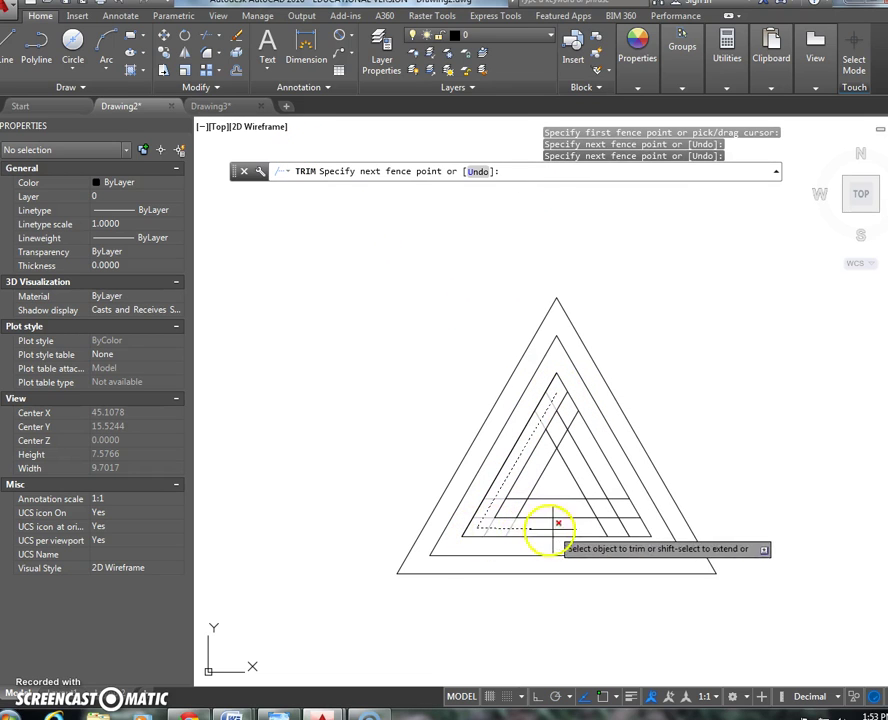
pyautogui.click(633, 526)
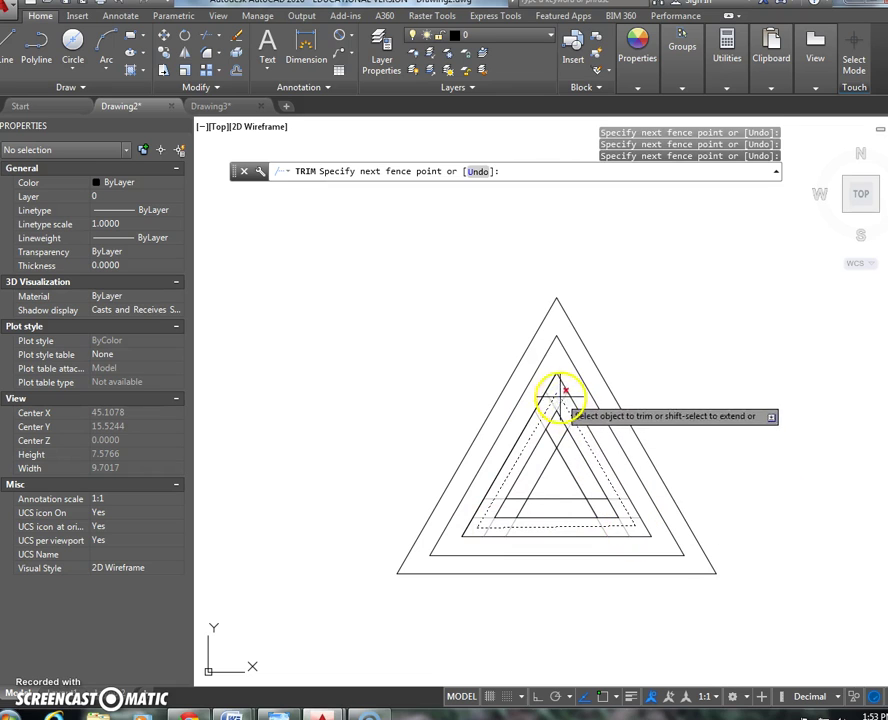
pyautogui.press('Return')
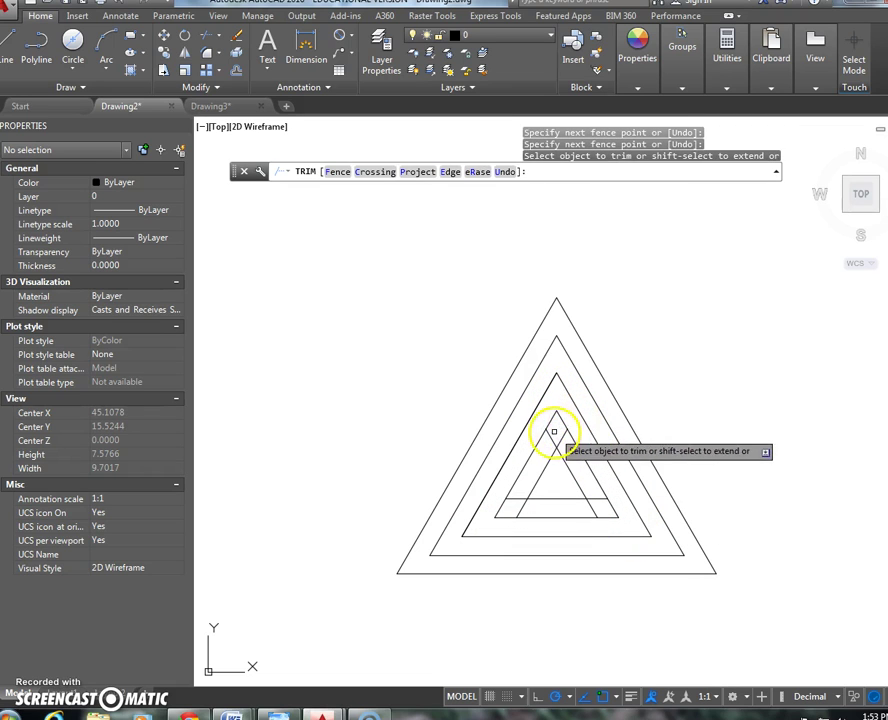
pyautogui.click(558, 436)
pyautogui.press('Escape')
pyautogui.press('Return')
pyautogui.press('Return')
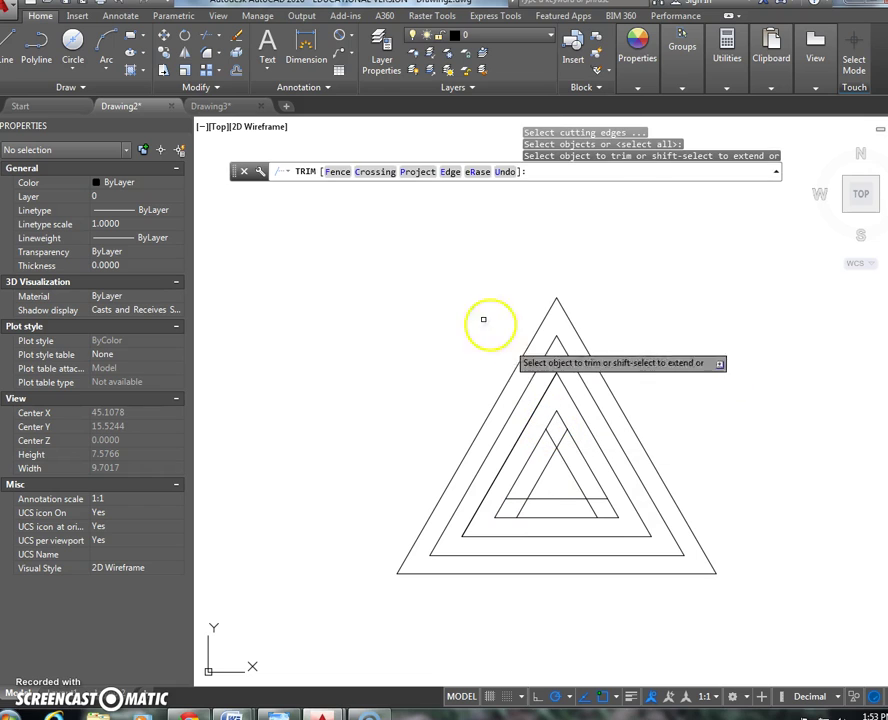
# Trim the last innermost crossing segments with a final fence.
pyautogui.click(337, 172)
pyautogui.click(566, 430)
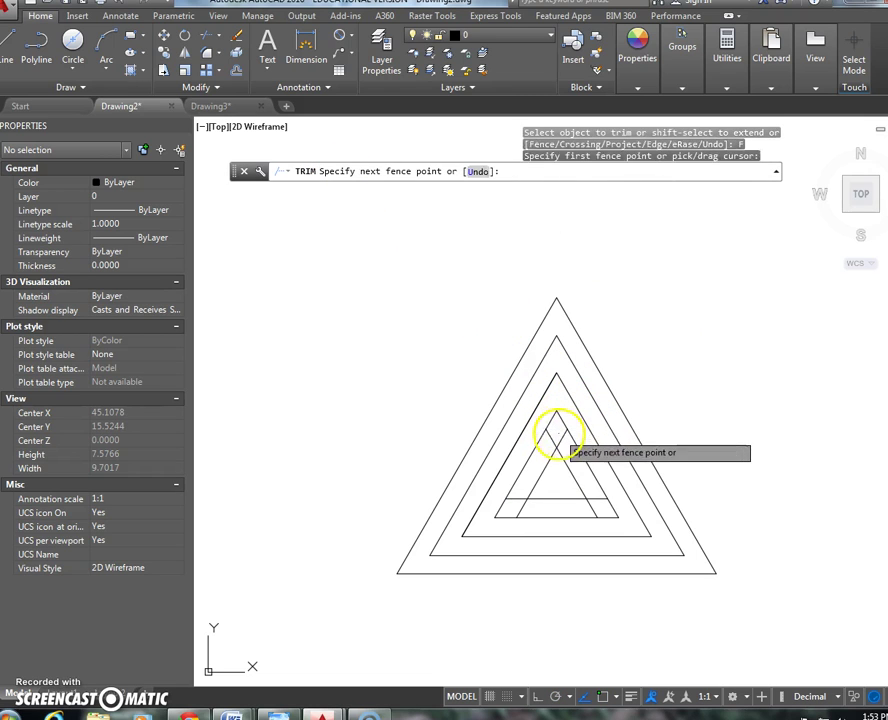
pyautogui.click(515, 503)
pyautogui.click(594, 503)
pyautogui.press('Return')
pyautogui.press('Escape')
pyautogui.press('Escape')
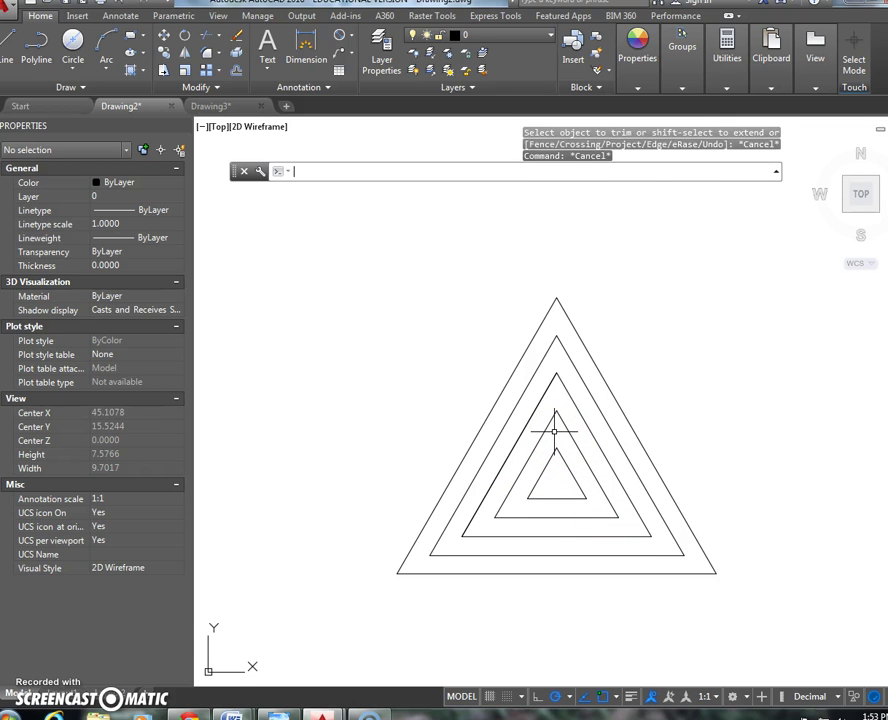
# Add a 4.2500 linear dimension along the outer triangle's base, placed below it.
pyautogui.click(350, 35)
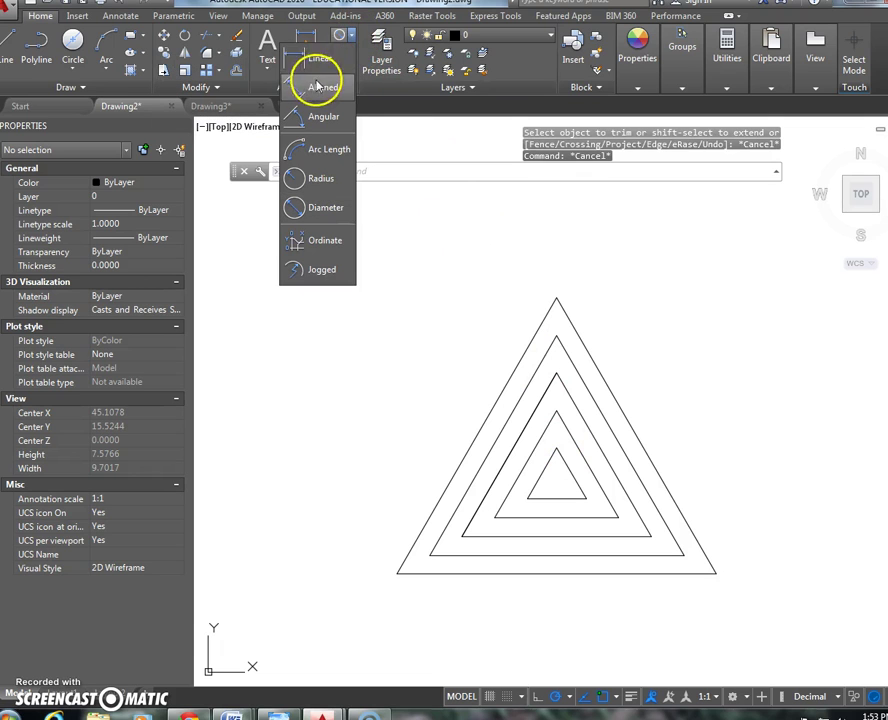
pyautogui.click(321, 67)
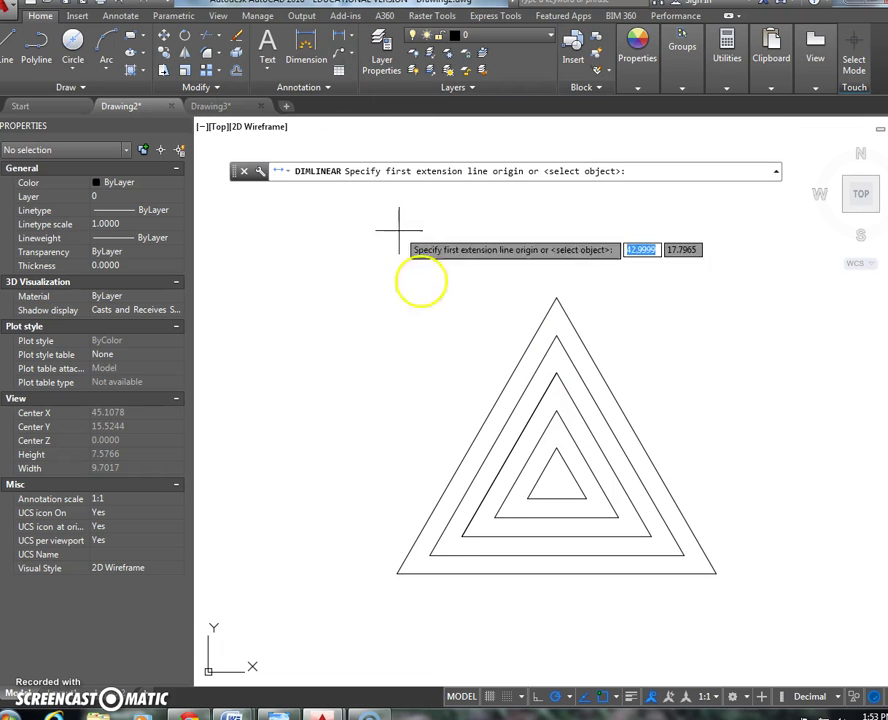
pyautogui.click(397, 573)
pyautogui.click(716, 574)
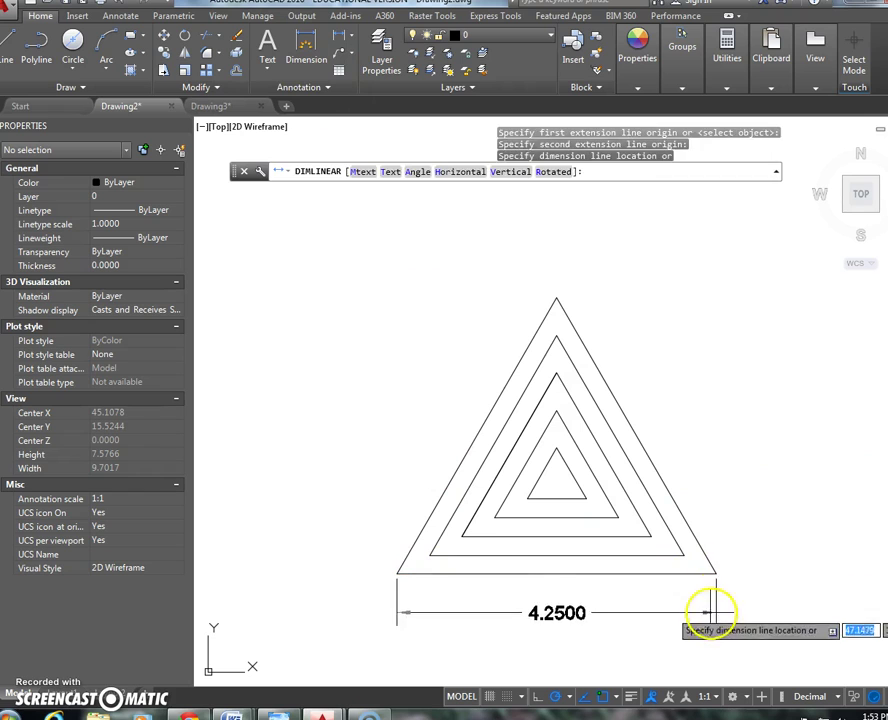
pyautogui.click(642, 614)
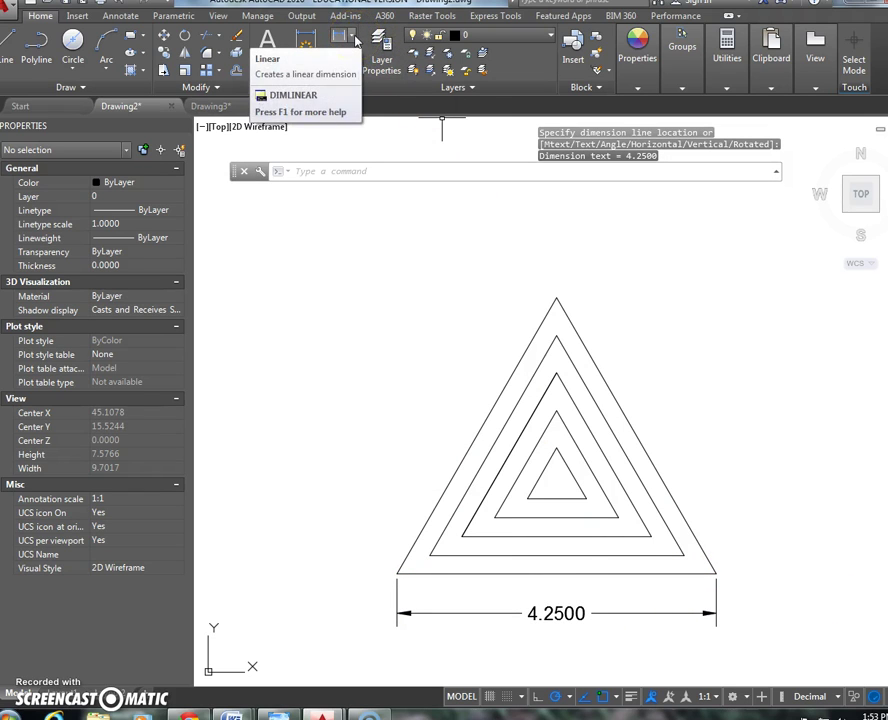
# Add a 0.2500 aligned dimension for the gap between the two outer triangles near the apex.
pyautogui.click(355, 40)
pyautogui.click(334, 92)
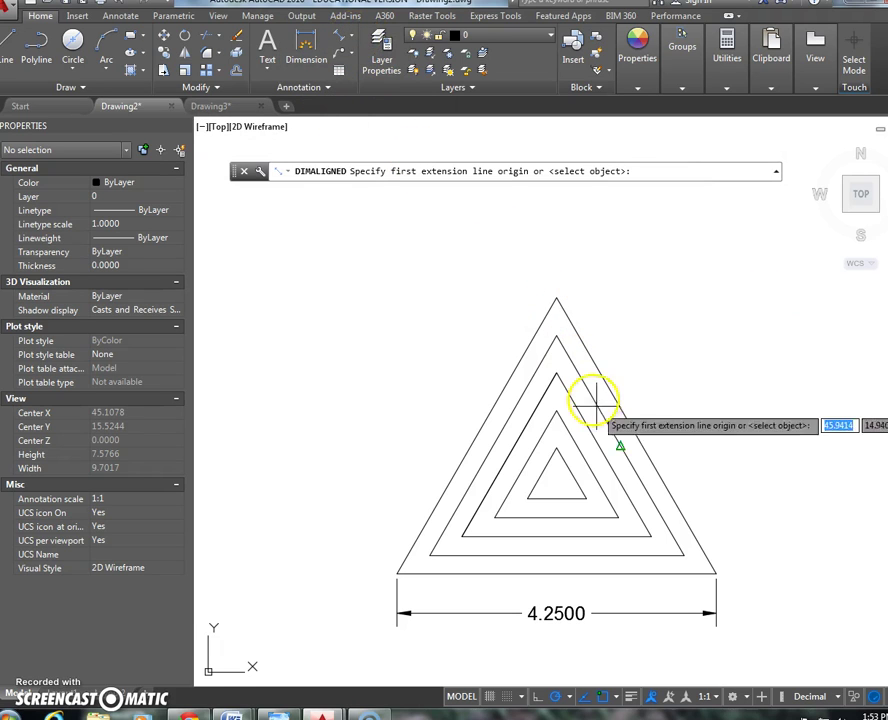
pyautogui.click(620, 446)
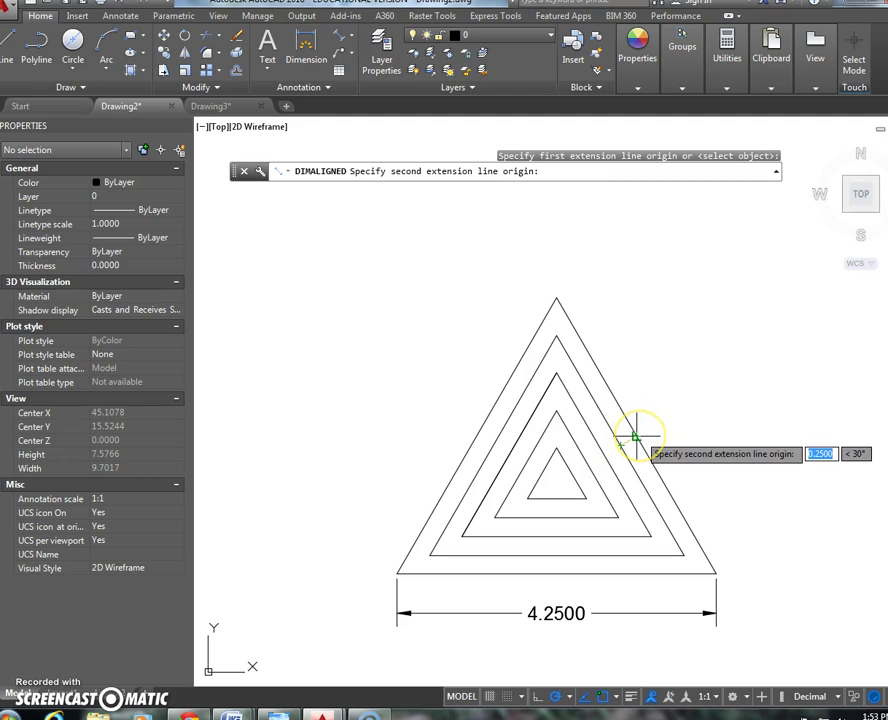
pyautogui.click(636, 437)
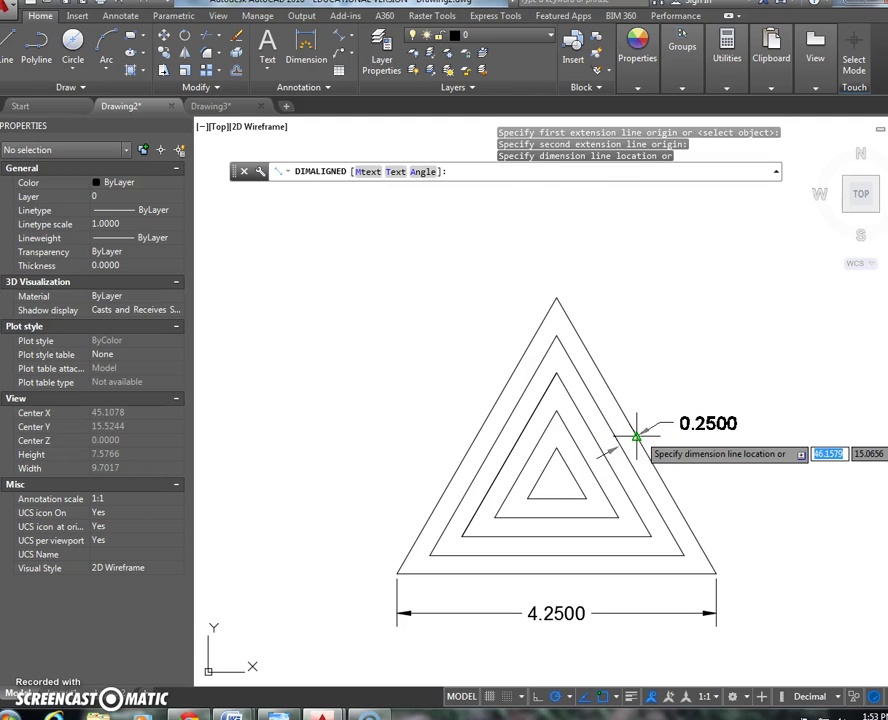
pyautogui.click(556, 218)
pyautogui.press('Return')
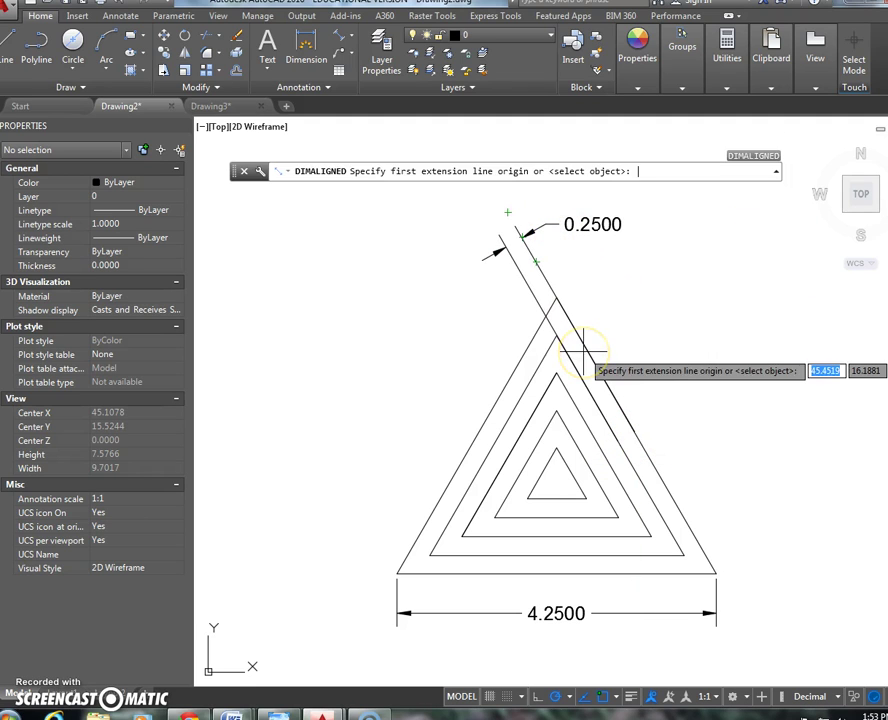
pyautogui.press('Escape')
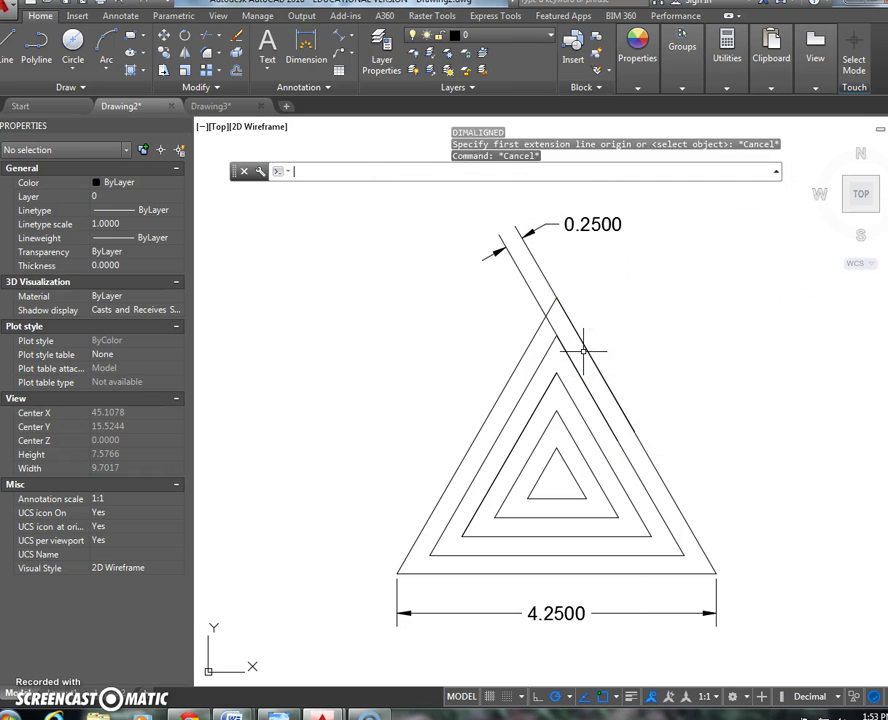
pyautogui.click(626, 321)
pyautogui.scroll(-4, 622, 325)
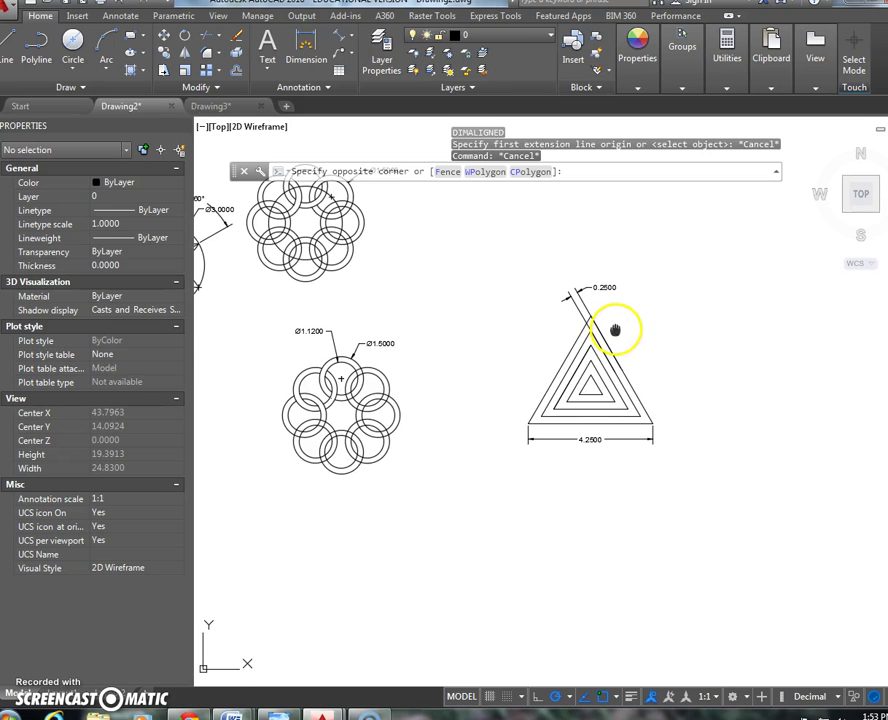
pyautogui.press('Escape')
pyautogui.press('Escape')
pyautogui.scroll(-3, 617, 322)
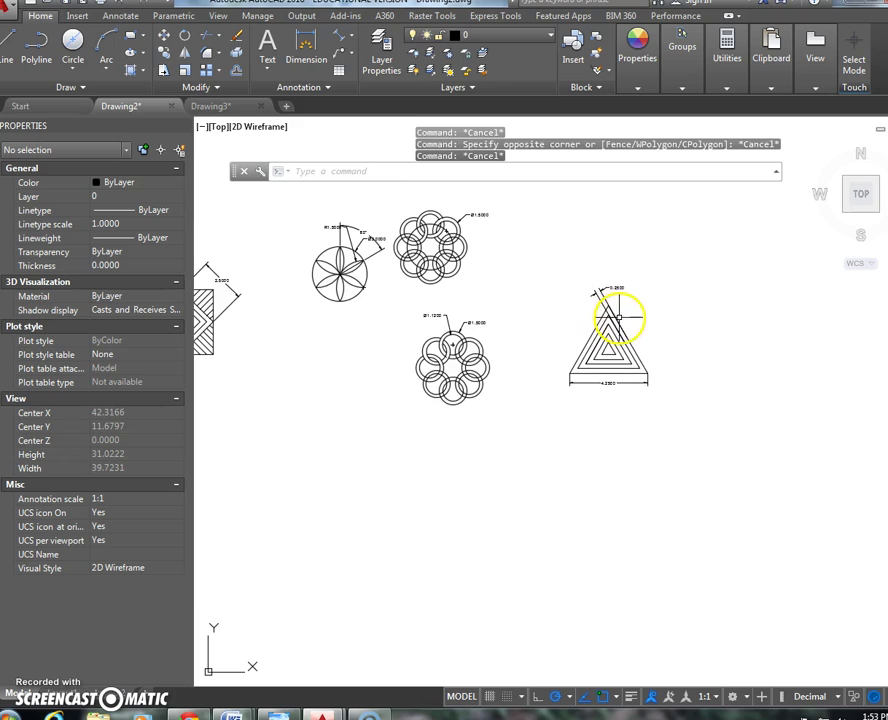
pyautogui.scroll(2, 605, 380)
pyautogui.moveTo(605, 390)
pyautogui.mouseDown(button='middle')
pyautogui.moveTo(591, 424)
pyautogui.moveTo(568, 426)
pyautogui.mouseUp(button='middle')
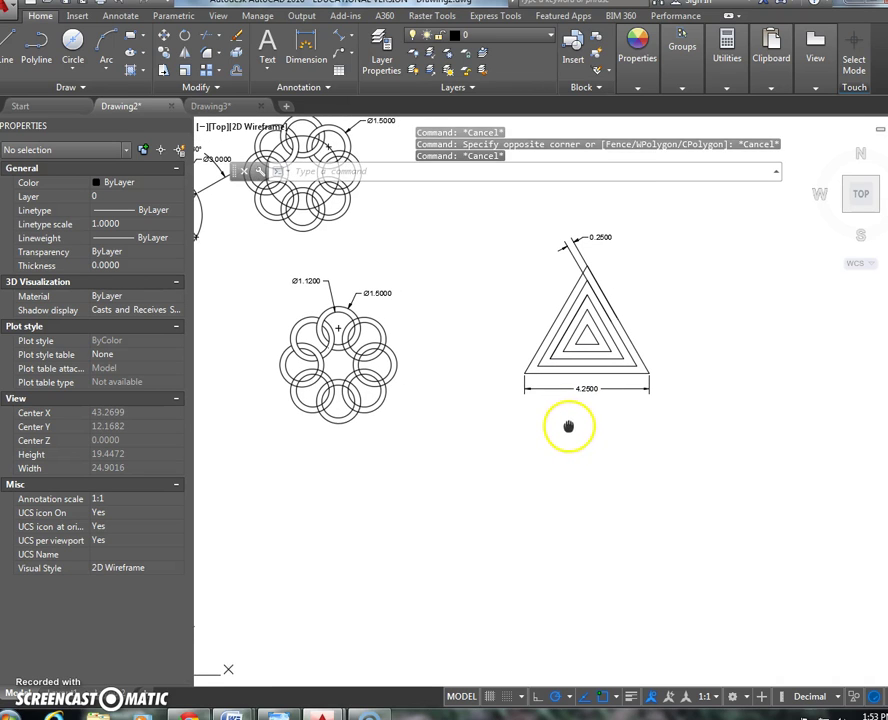